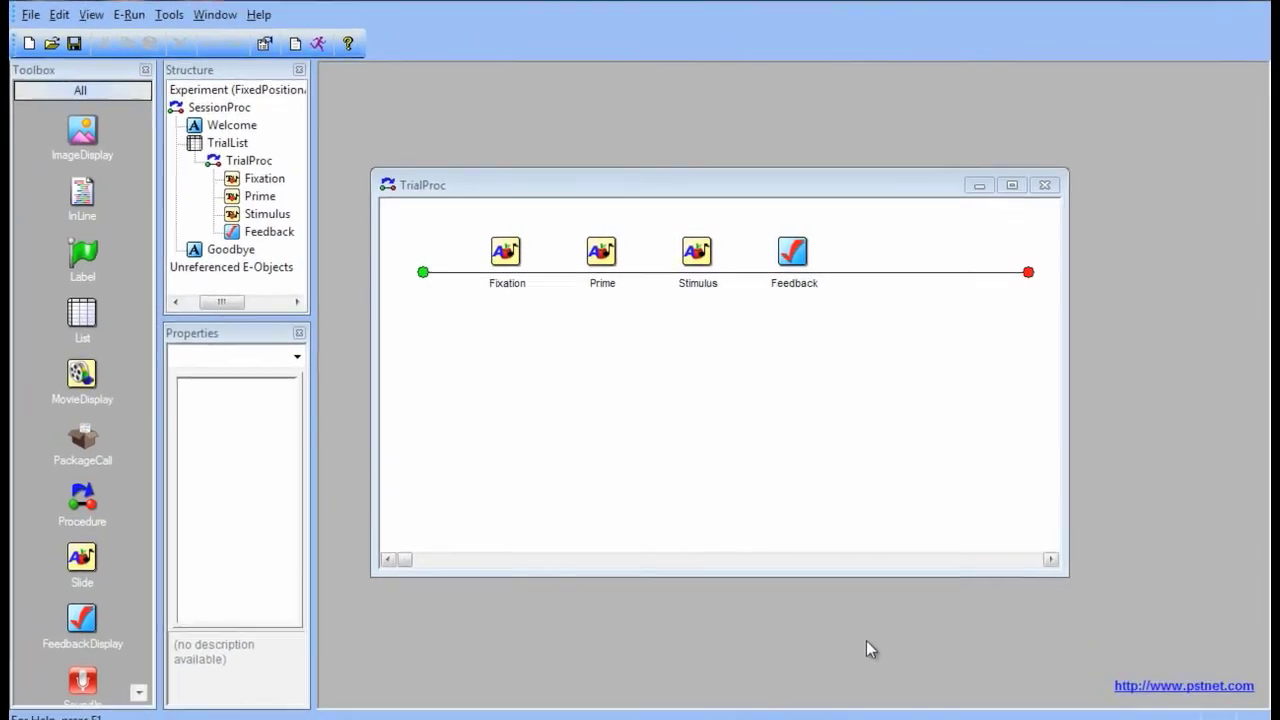
# Add a TobiiEyeTracker device in the experiment's Devices list and open its settings (port 4455, Local sync)
pyautogui.hotkey('ctrl', 'e')
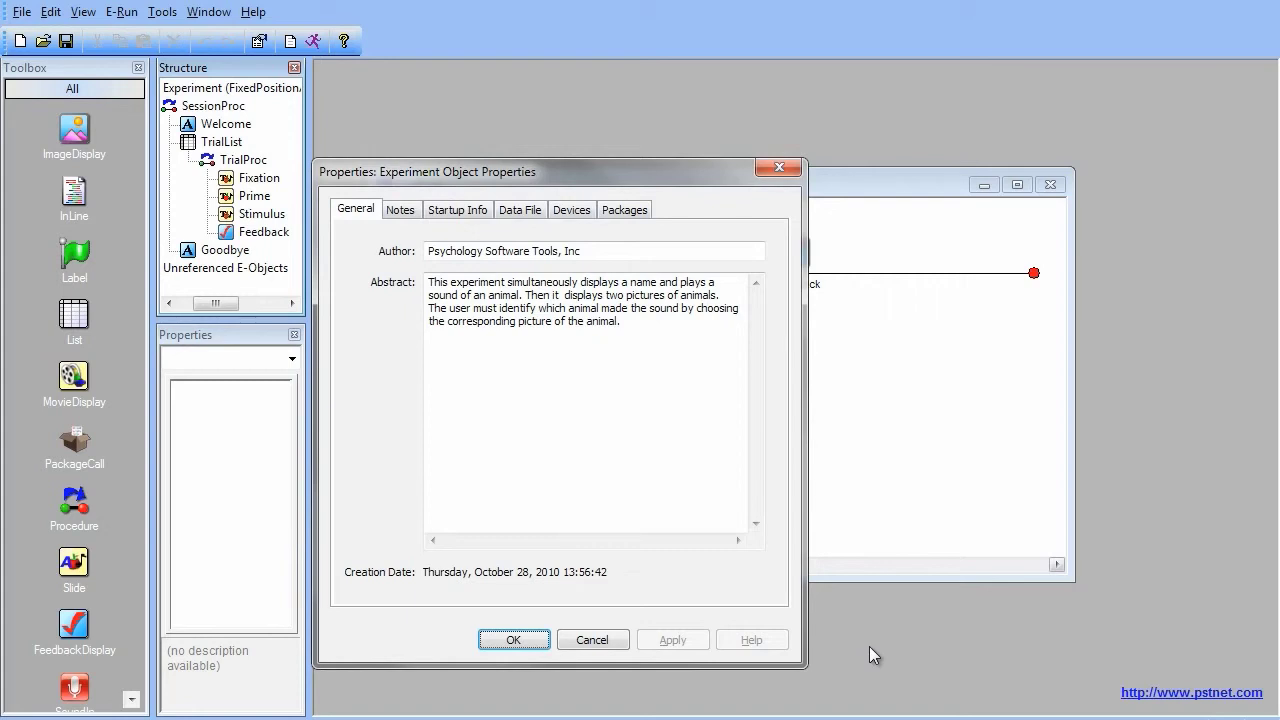
pyautogui.click(571, 210)
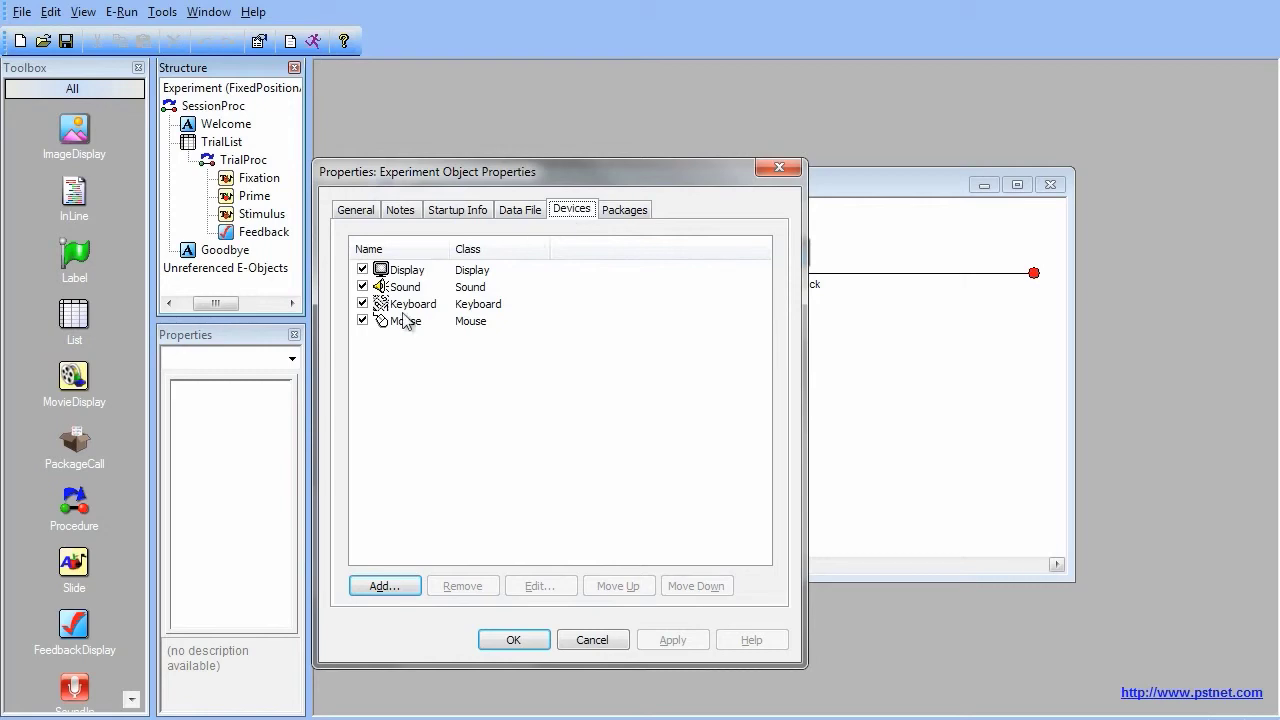
pyautogui.click(378, 588)
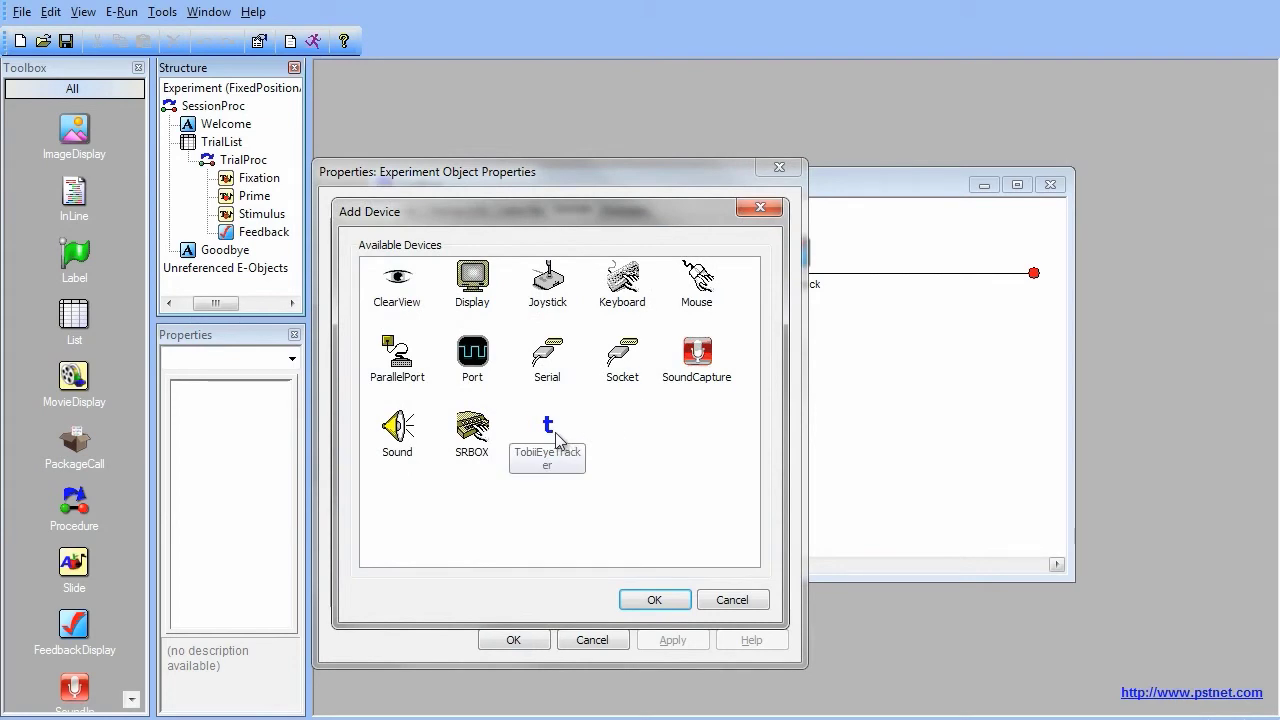
pyautogui.click(552, 433)
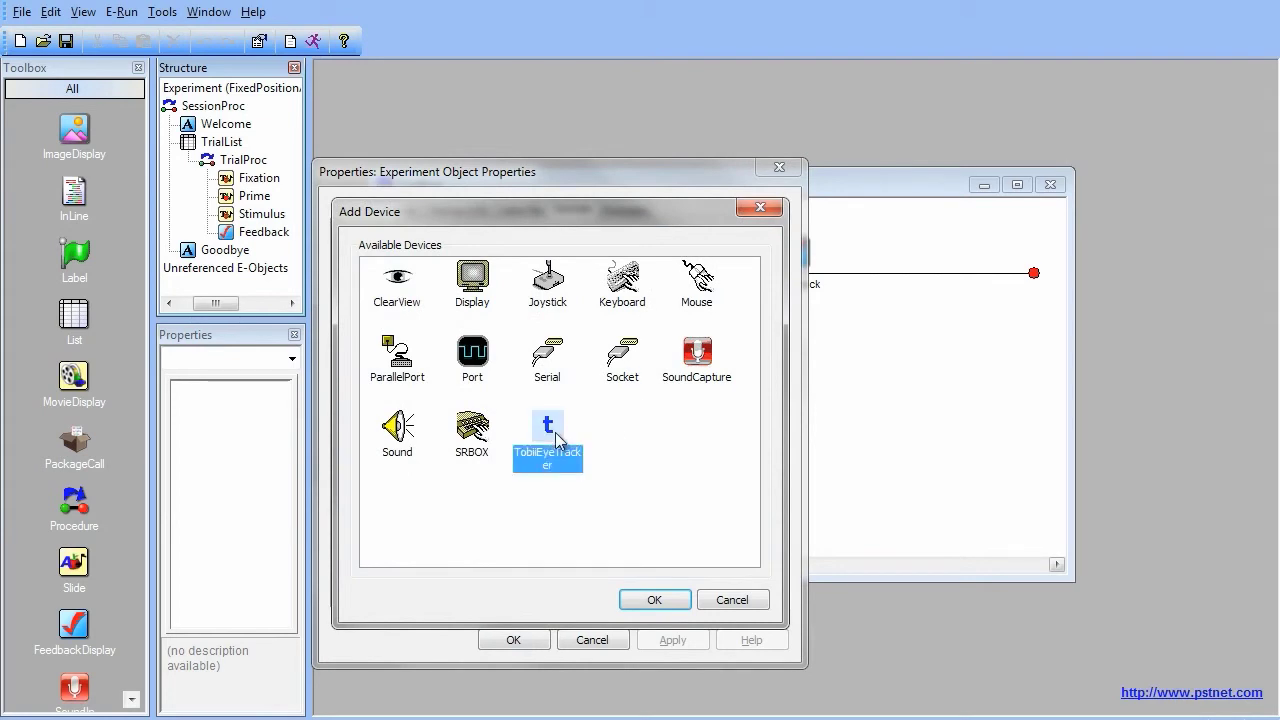
pyautogui.click(641, 598)
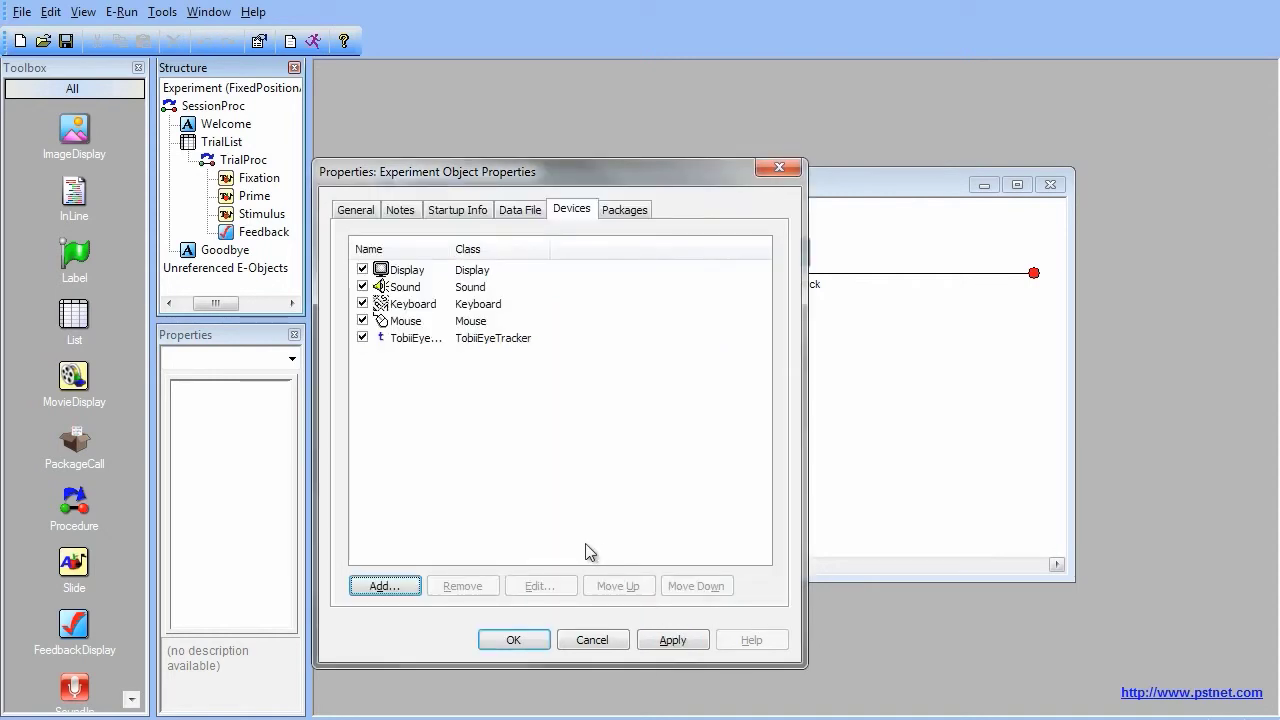
pyautogui.doubleClick(420, 340)
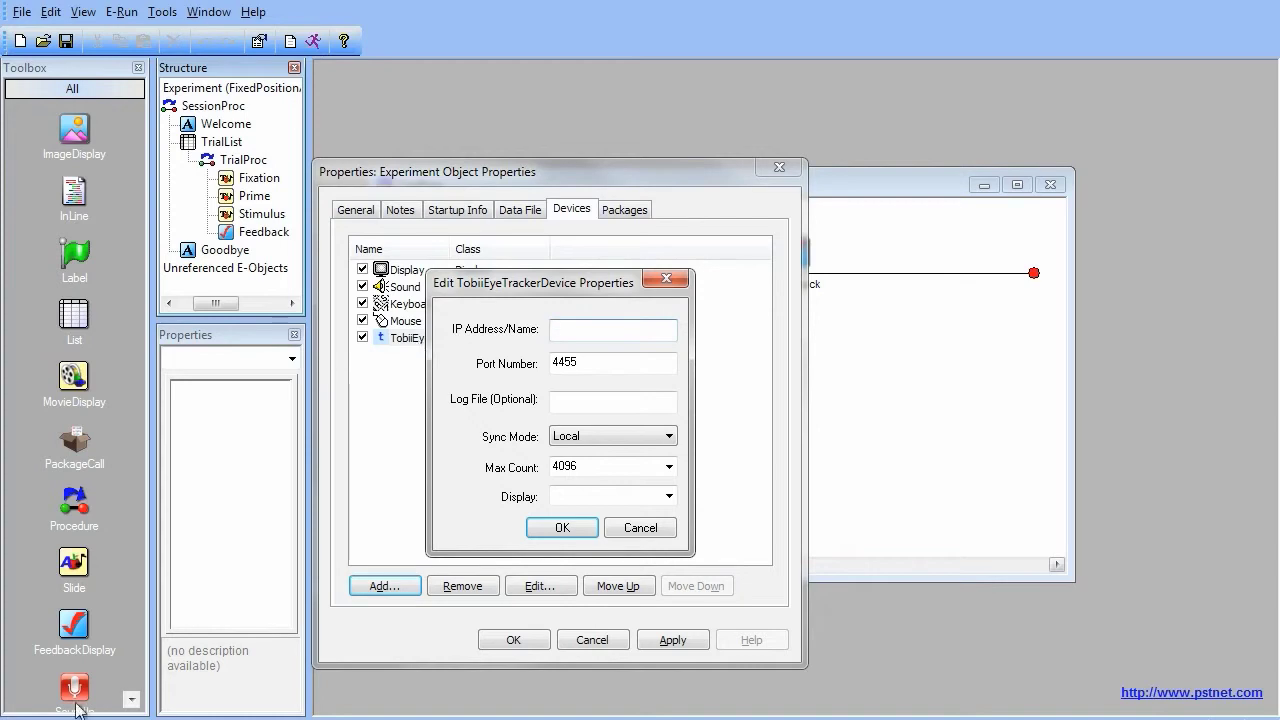
# Run ipconfig in Command Prompt to find the Local Area Connection address 169.254.76.143, then return to E-Studio
pyautogui.press('super')
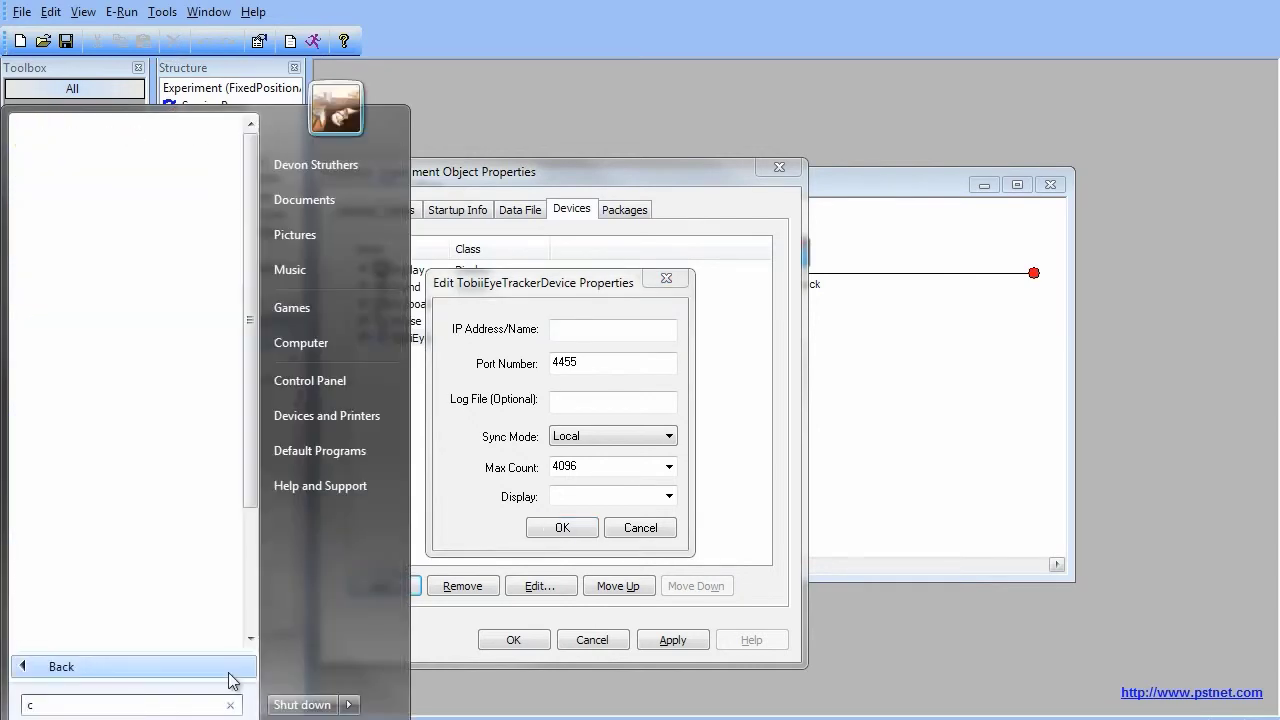
pyautogui.write('cmd')
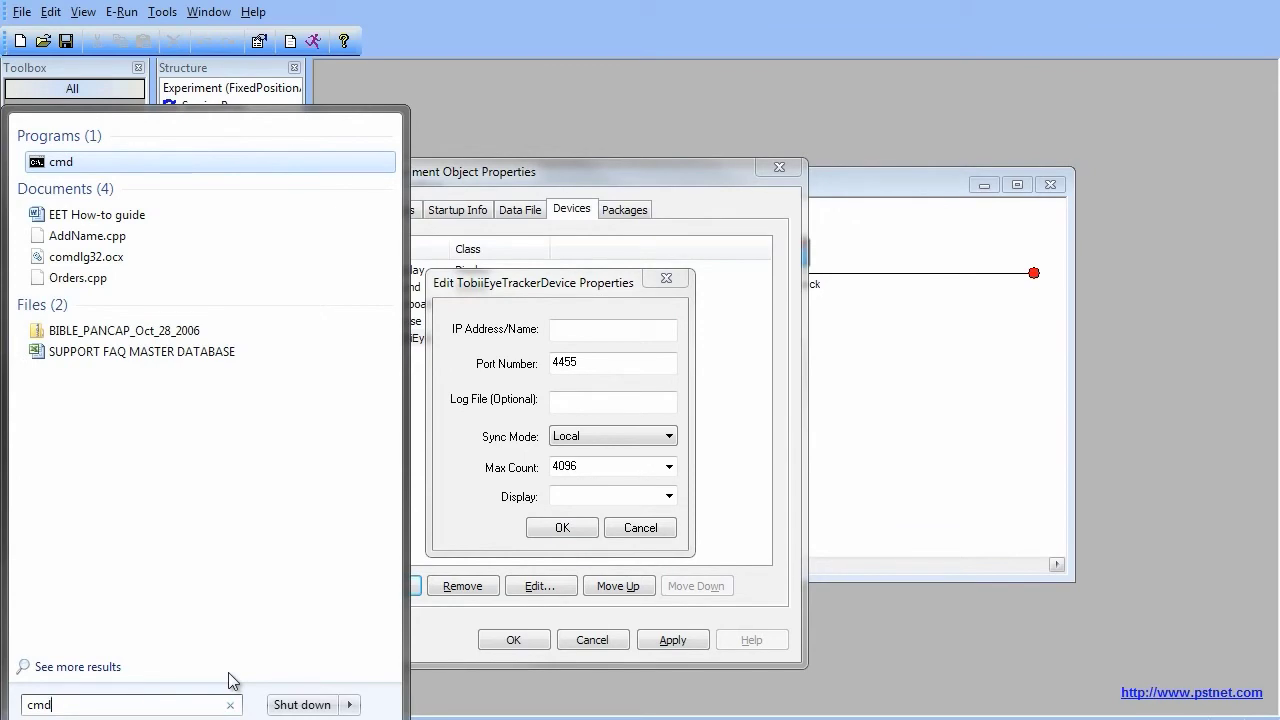
pyautogui.press('Return')
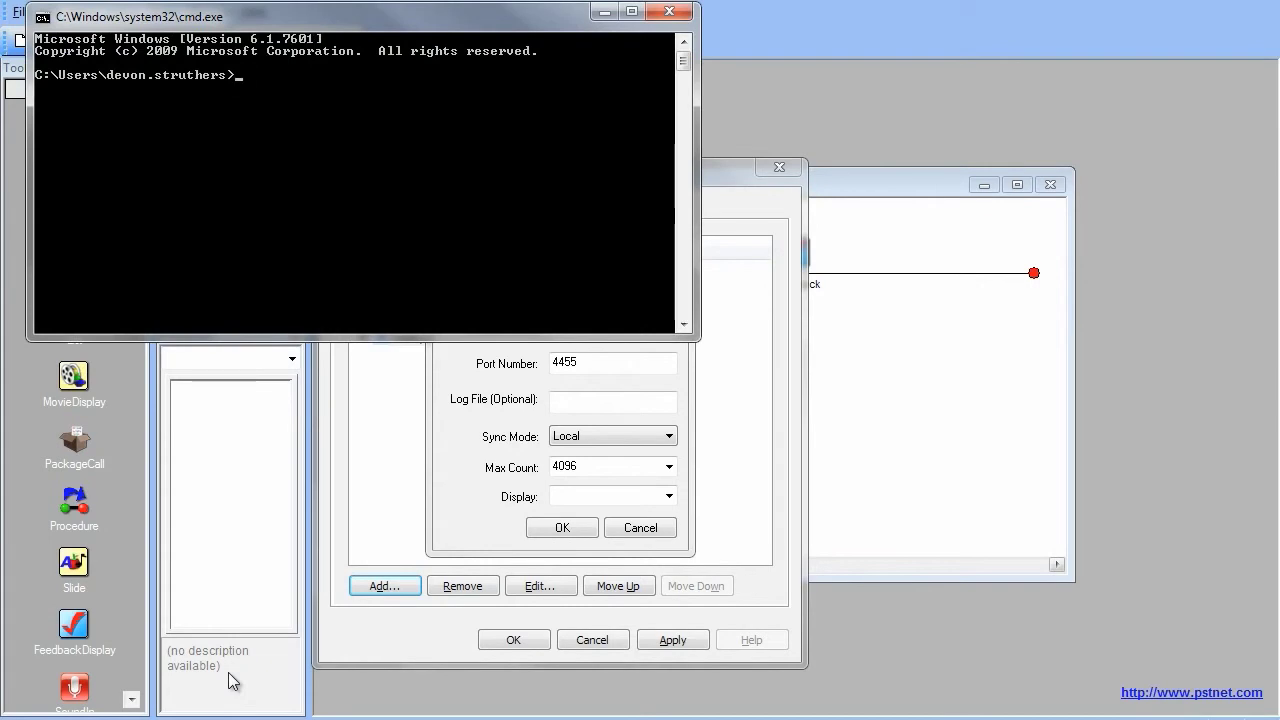
pyautogui.write('ipconfig')
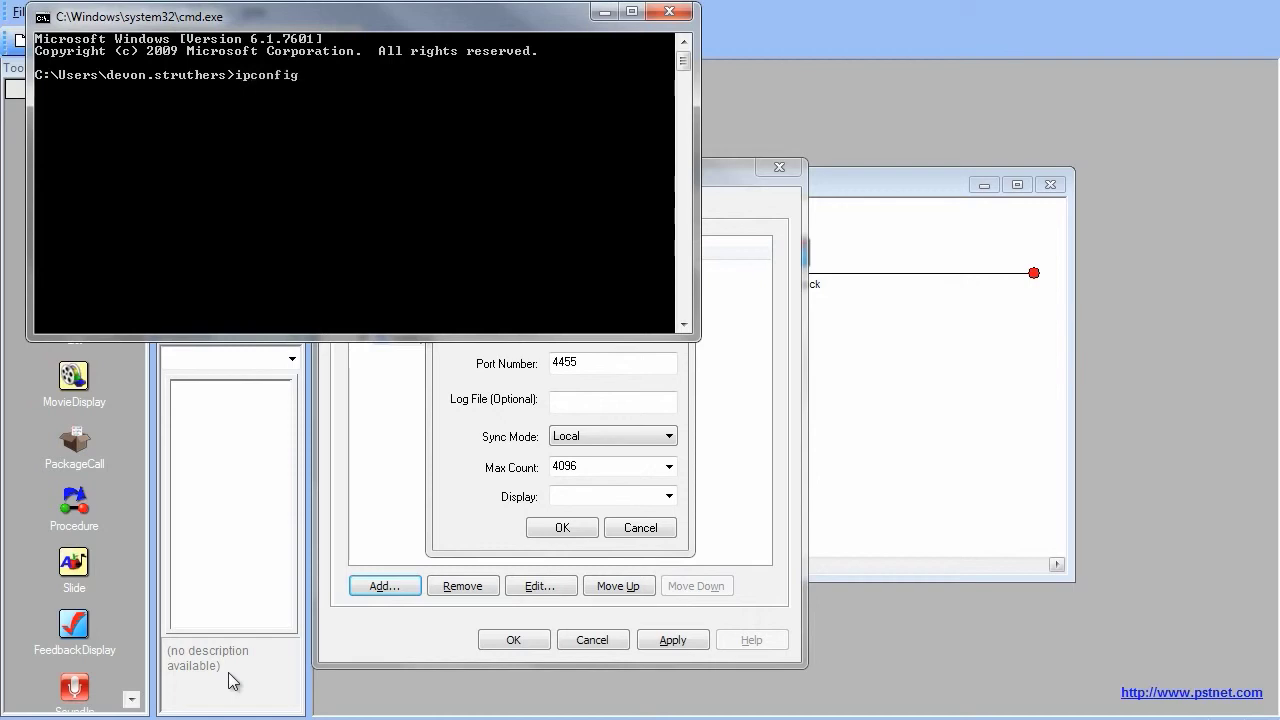
pyautogui.press('Return')
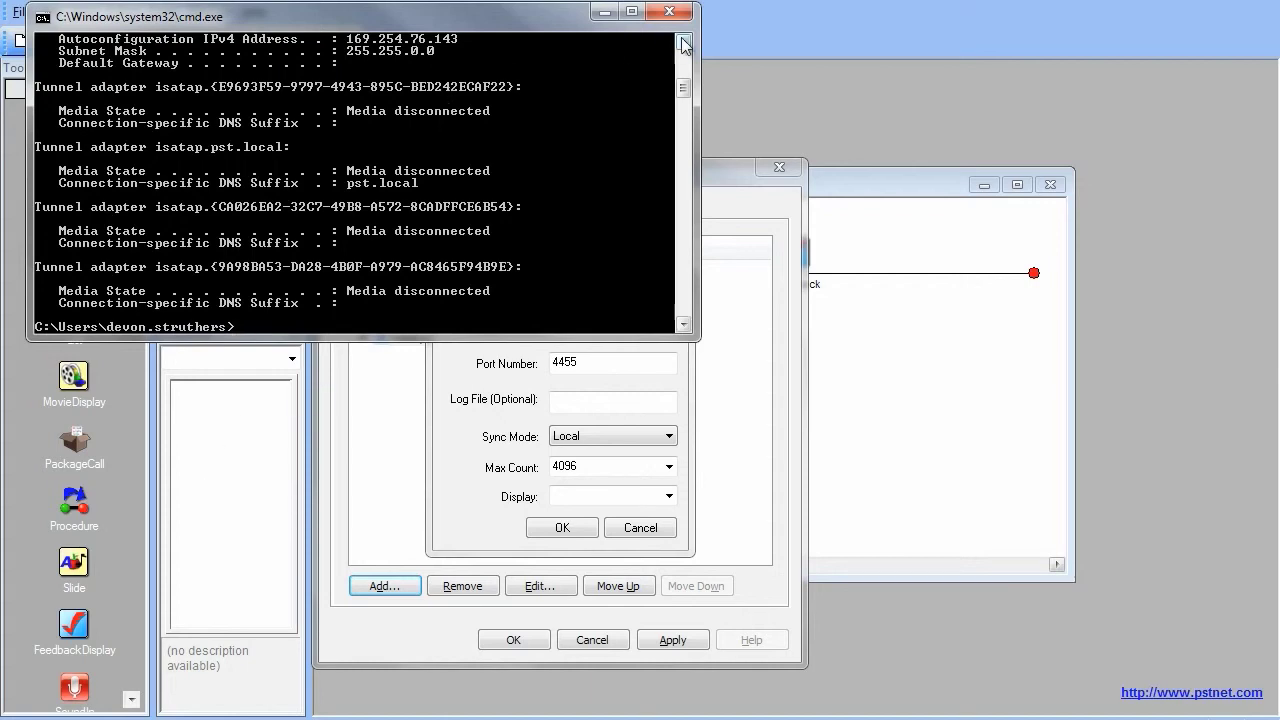
pyautogui.scroll(7, 685, 44)
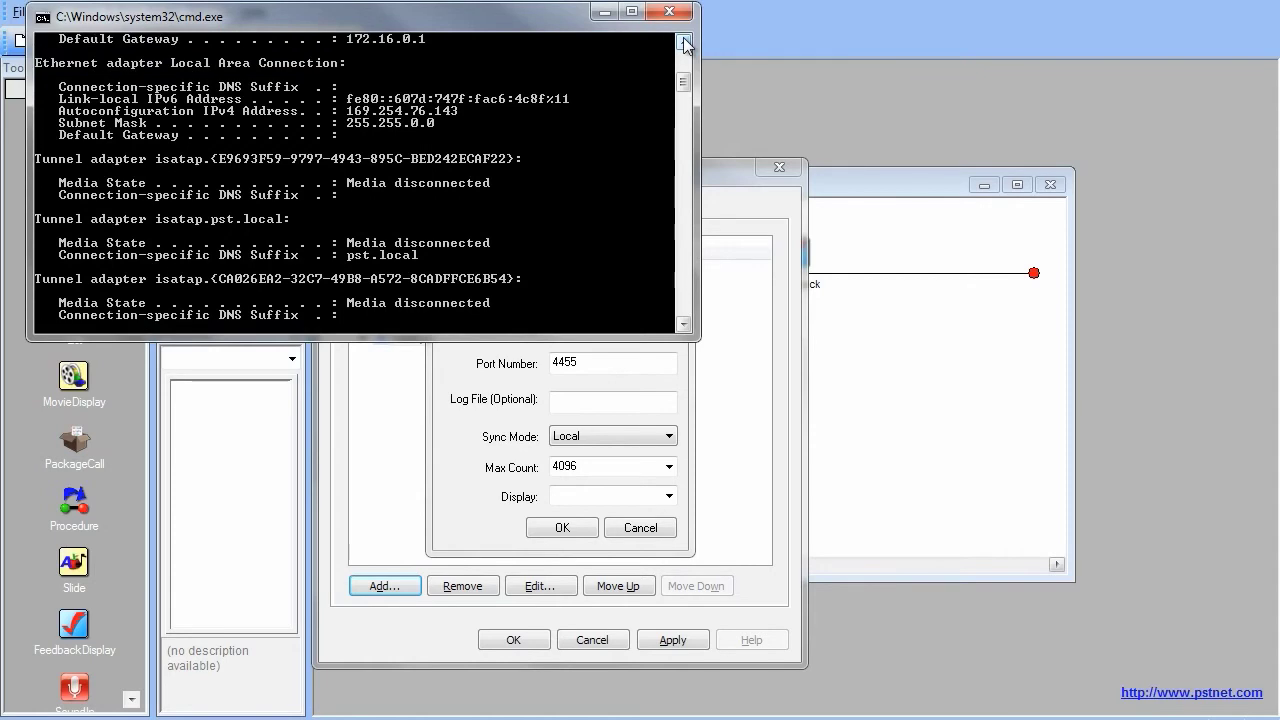
pyautogui.scroll(2, 685, 44)
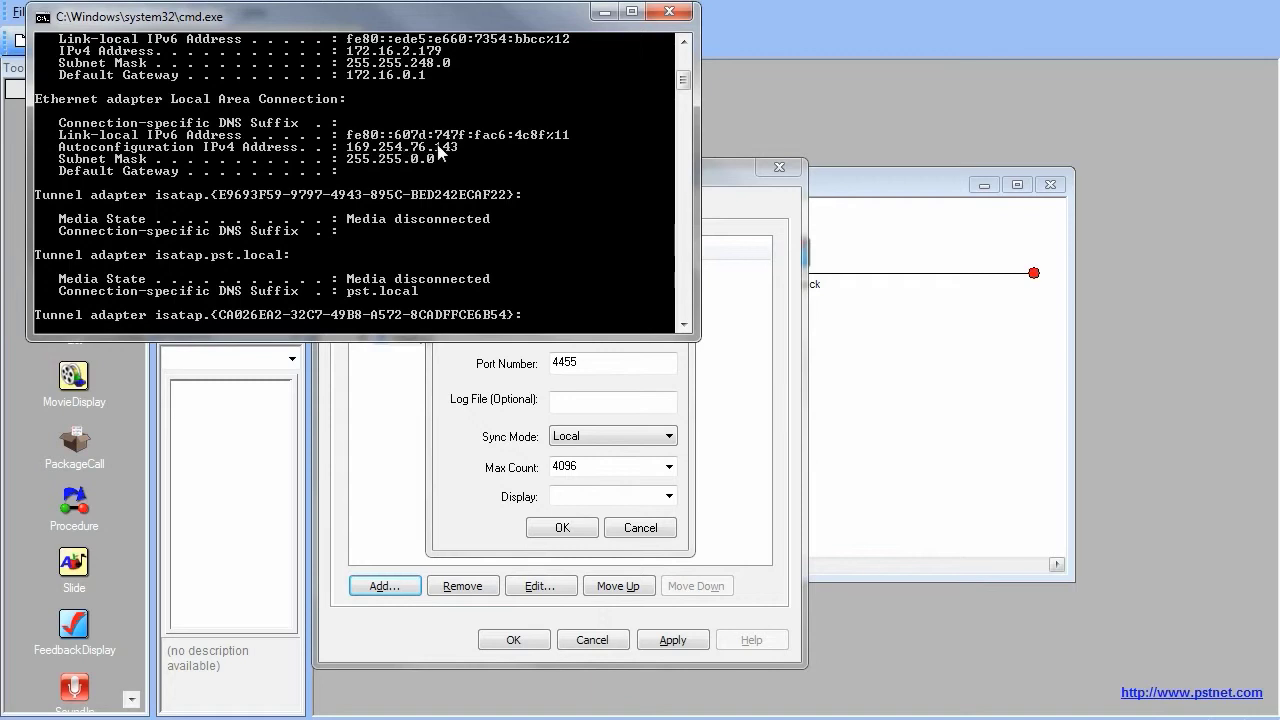
pyautogui.click(455, 388)
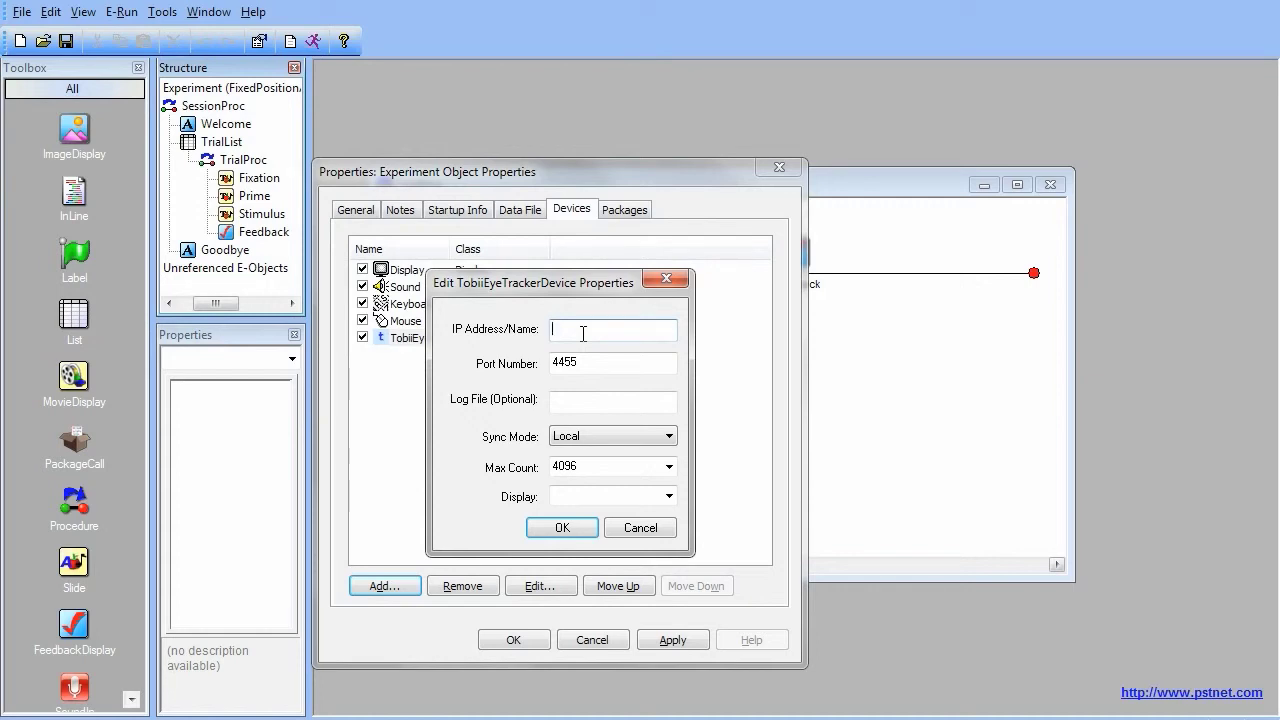
# Ping 169.254.76.143 in Command Prompt, confirm no packet loss, and close the console
pyautogui.hotkey('alt', 'Tab')
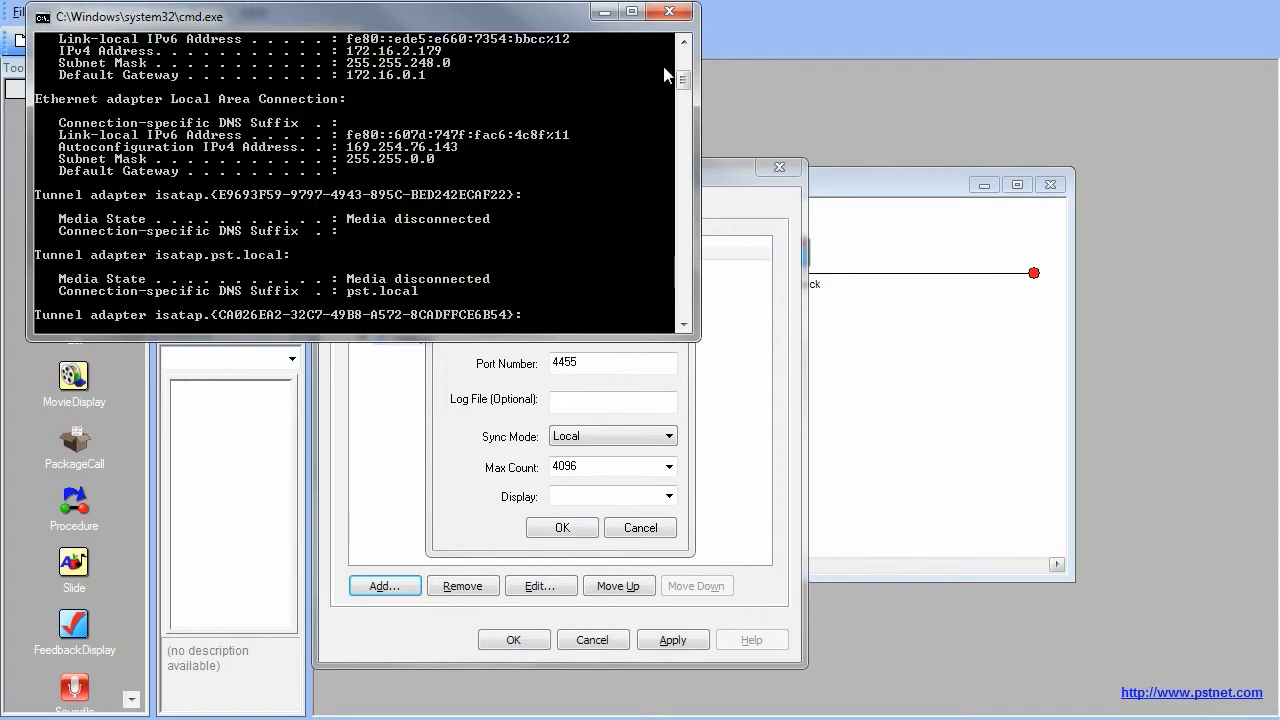
pyautogui.moveTo(684, 76); pyautogui.dragTo(682, 85)
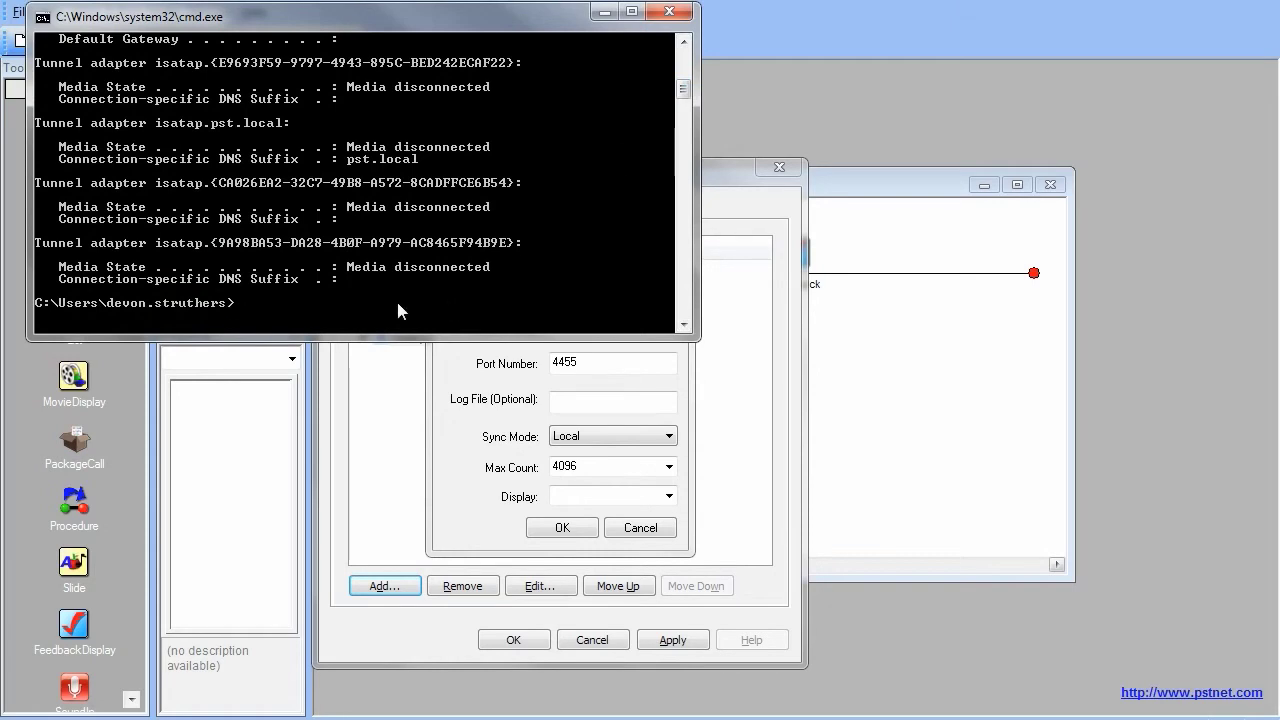
pyautogui.write('ping 169.')
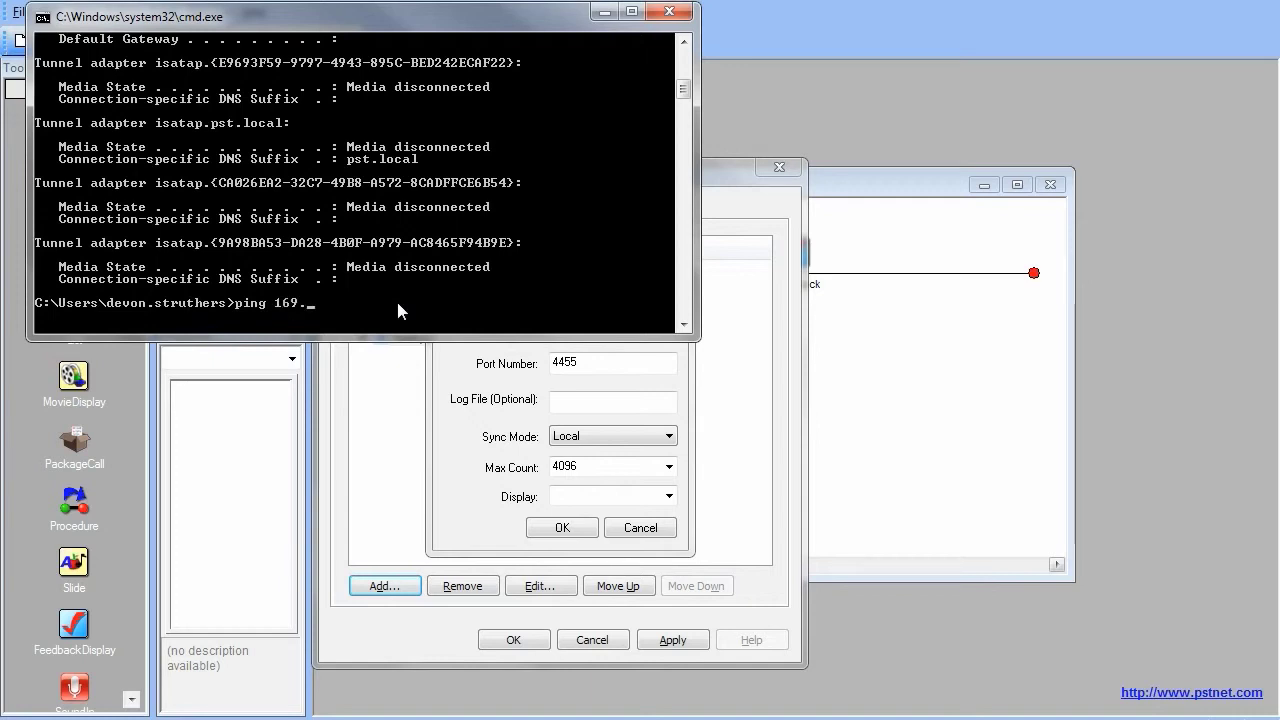
pyautogui.write('254.76')
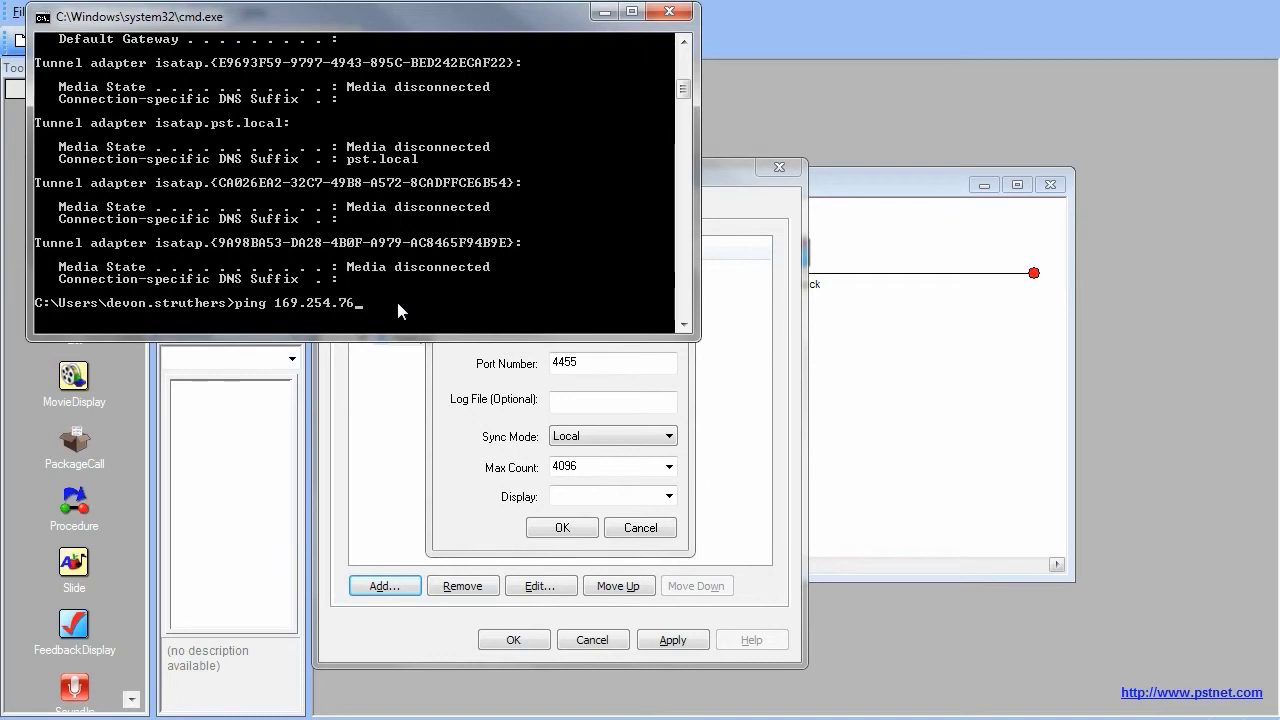
pyautogui.write('.143')
pyautogui.press('Return')
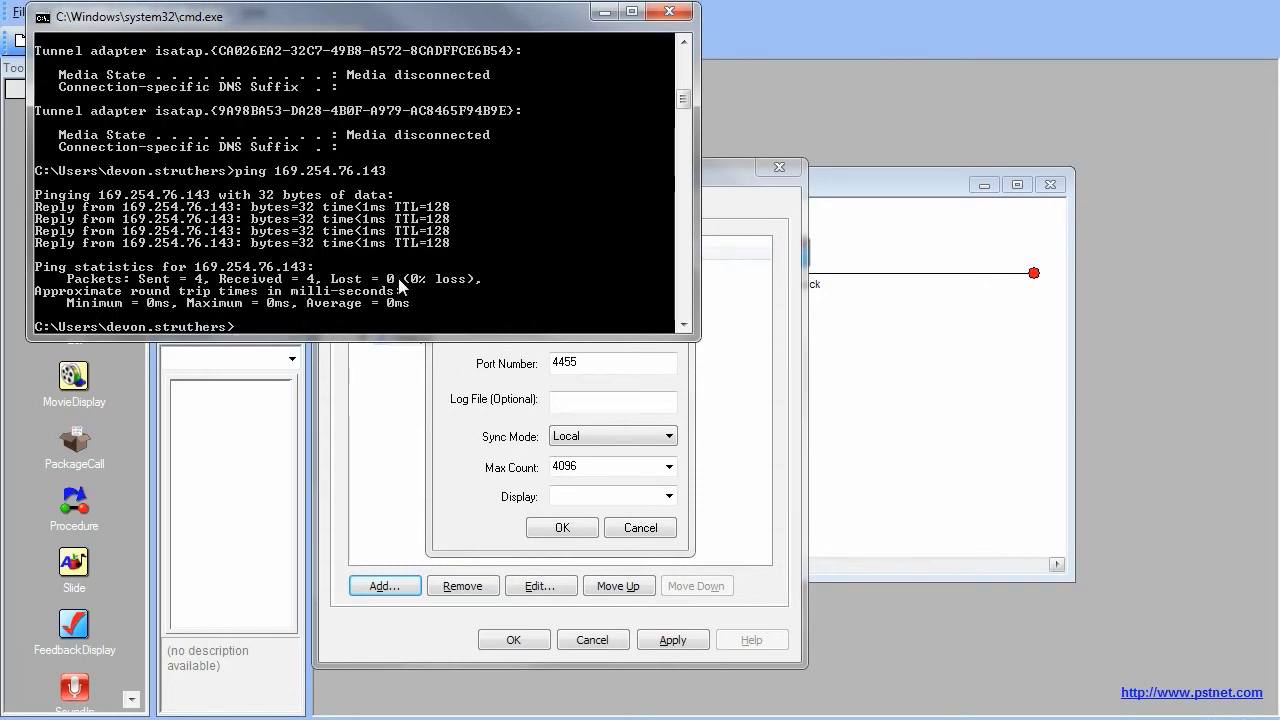
pyautogui.click(665, 12)
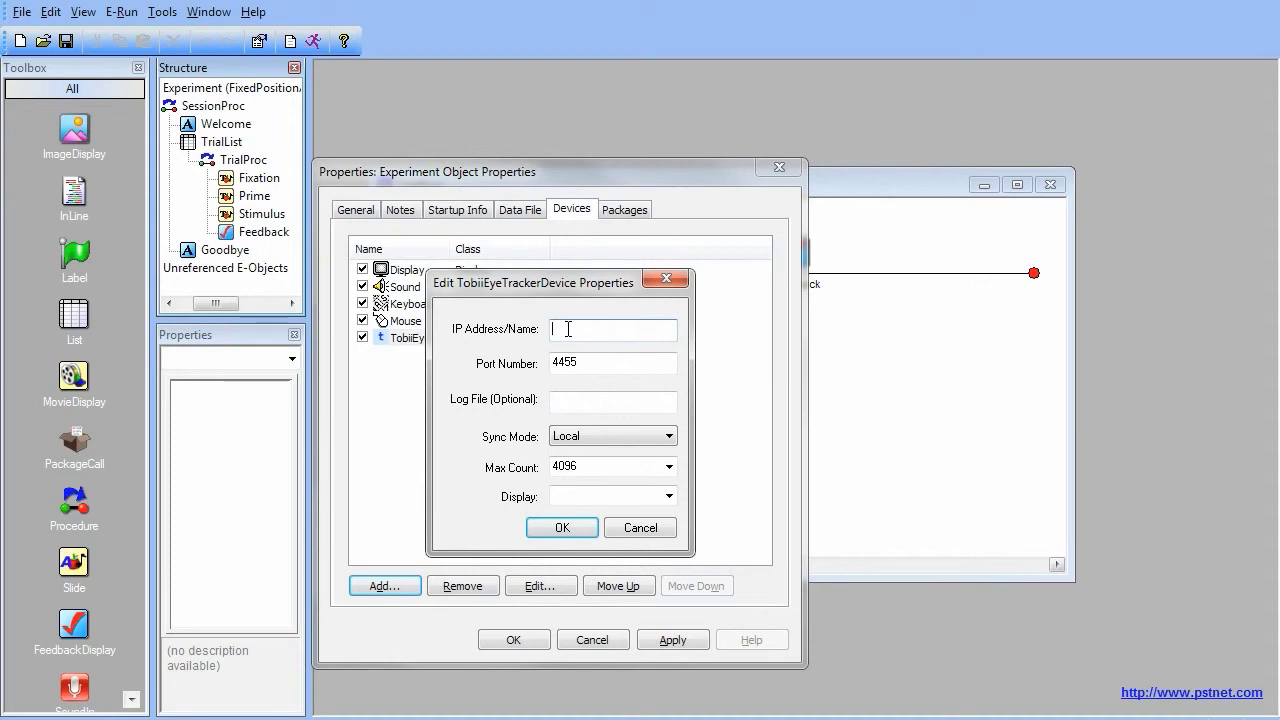
# Set the eye tracker's IP Address/Name to TT120-204-81100281.local and confirm the device settings
pyautogui.write('TT12')
pyautogui.write('0')
pyautogui.write('-204-')
pyautogui.write('8')
pyautogui.write('1100')
pyautogui.write('2')
pyautogui.write('81')
pyautogui.write('.local.')
pyautogui.click(562, 528)
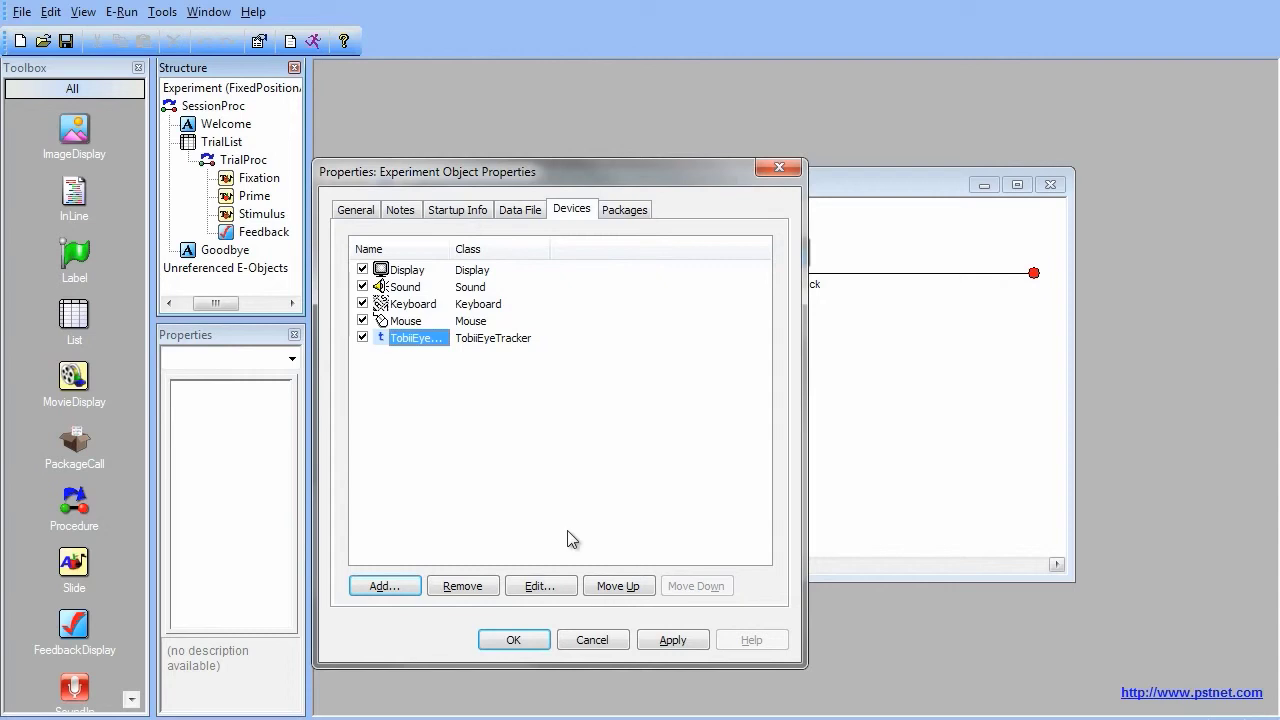
# Add the TET package (version 2.0.1.28) under Packages and close Experiment Object Properties
pyautogui.click(617, 211)
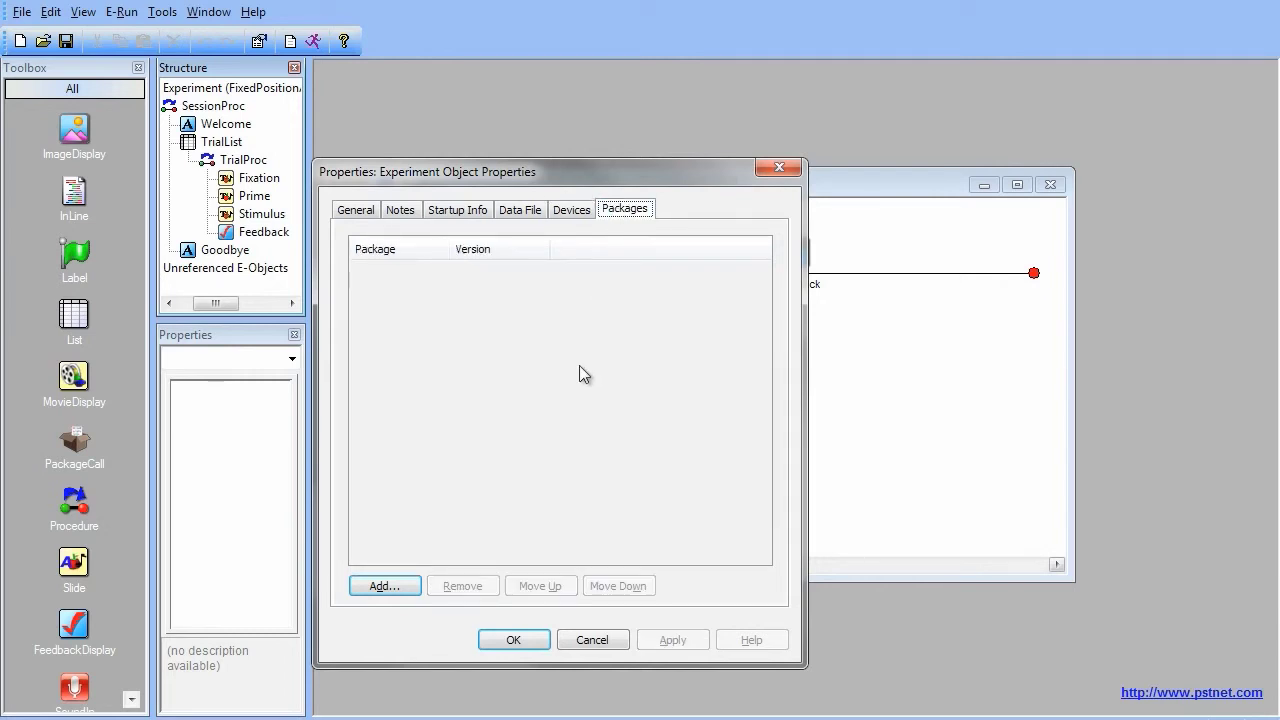
pyautogui.click(379, 588)
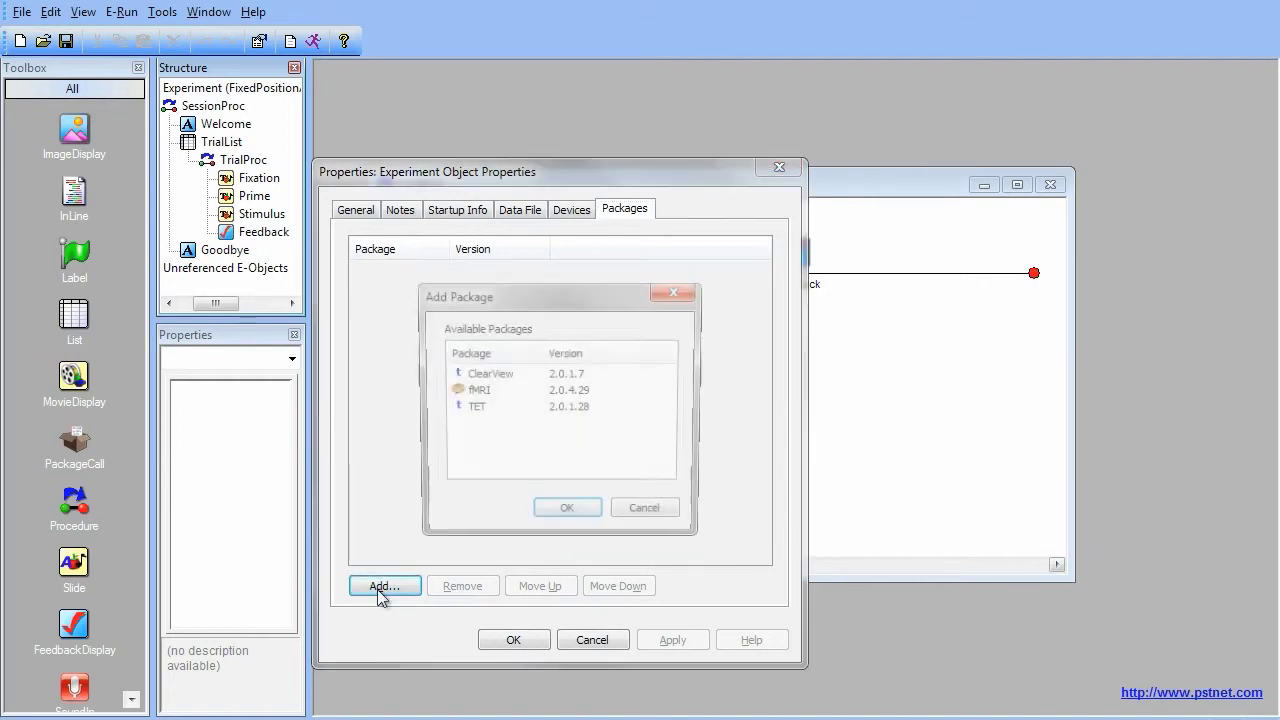
pyautogui.click(478, 409)
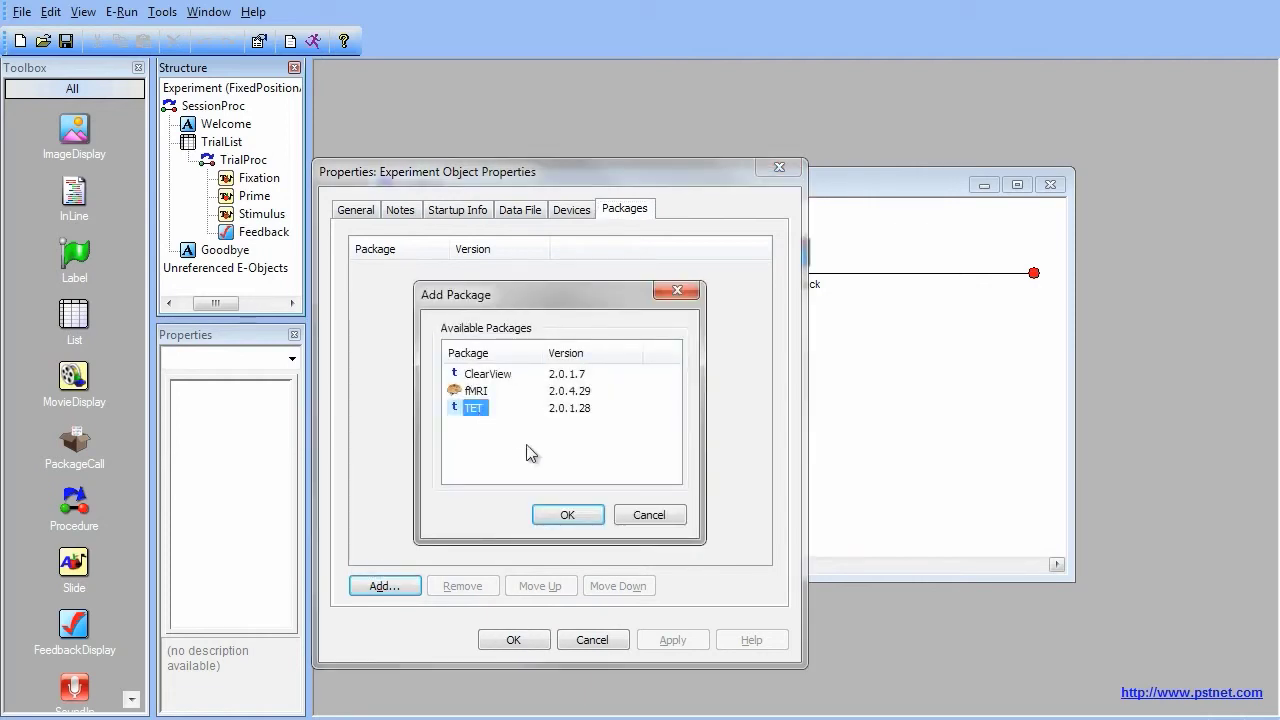
pyautogui.click(568, 515)
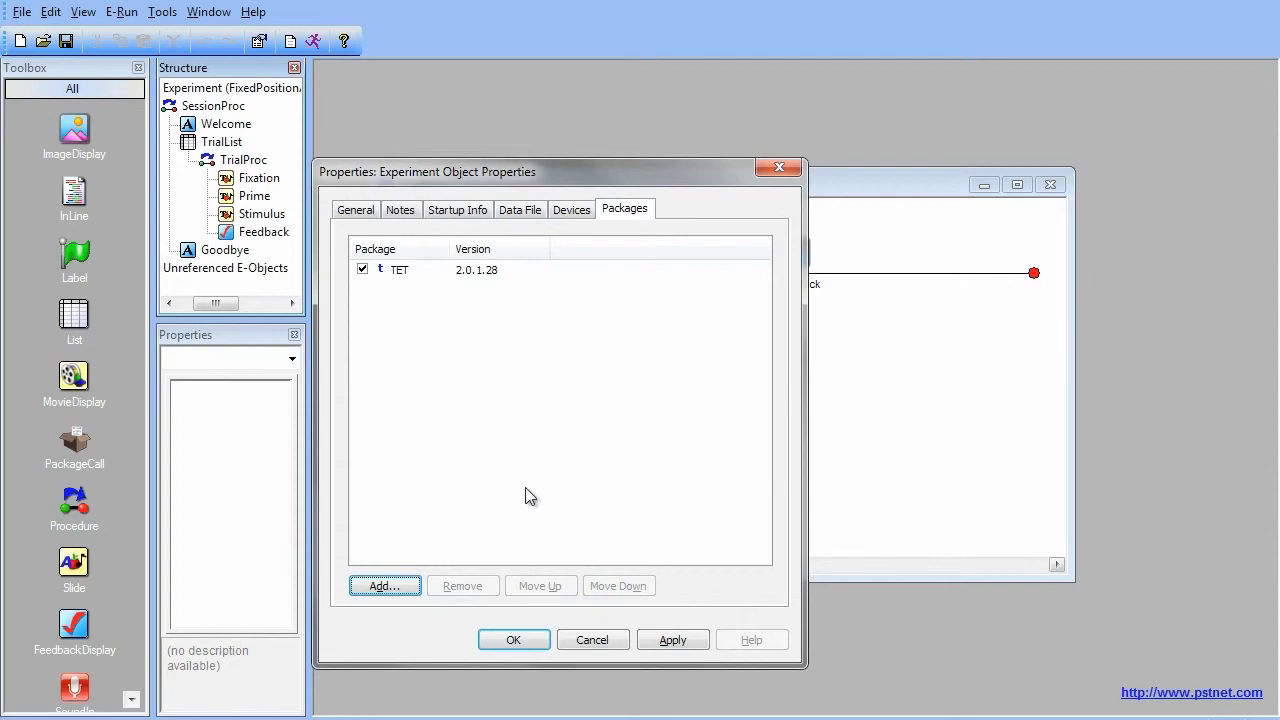
pyautogui.click(512, 641)
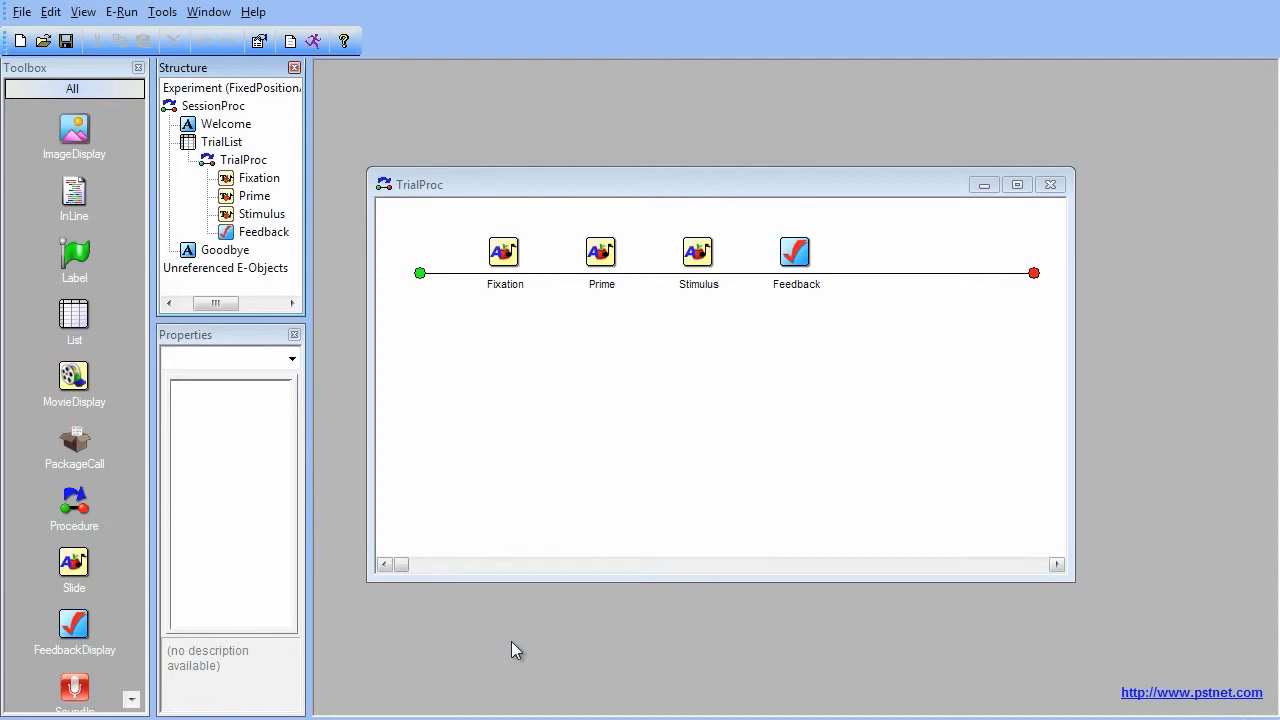
# Insert a PackageCall named TETOpen before Welcome in SessionProc and open its properties
pyautogui.doubleClick(217, 106)
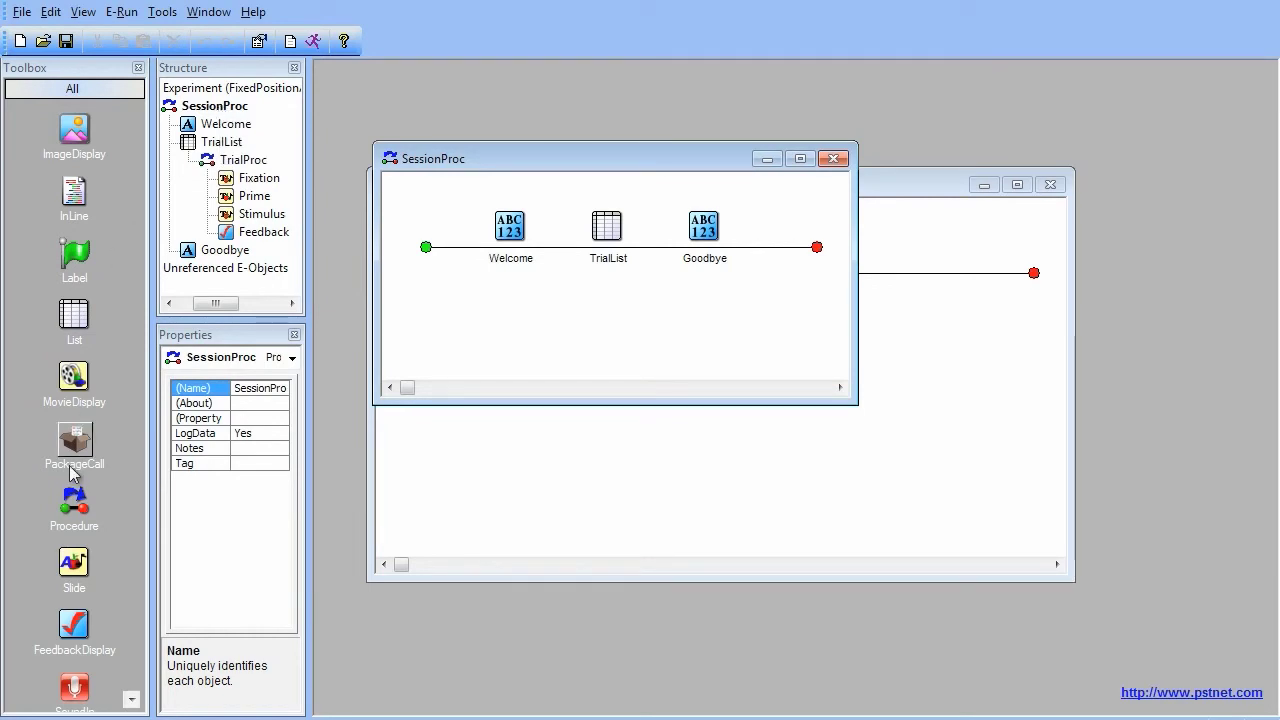
pyautogui.moveTo(72, 460); pyautogui.dragTo(450, 285)
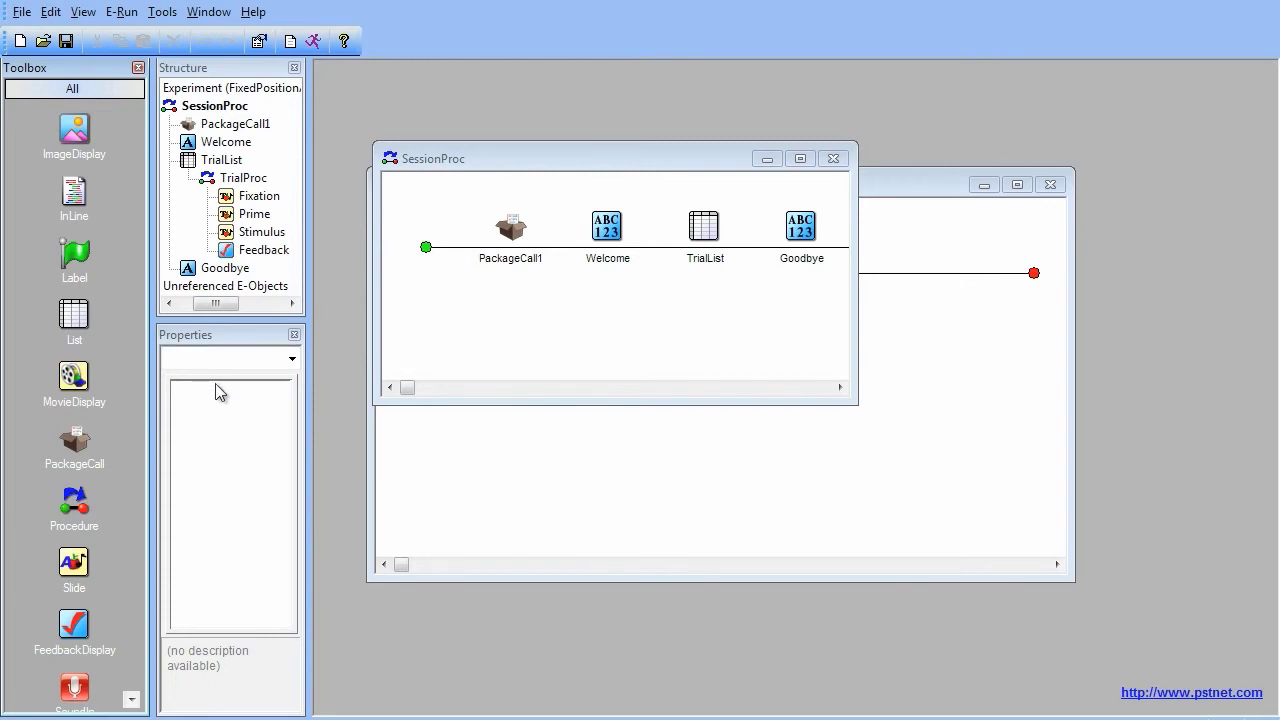
pyautogui.click(510, 228)
pyautogui.click(510, 237)
pyautogui.write('TETOpen')
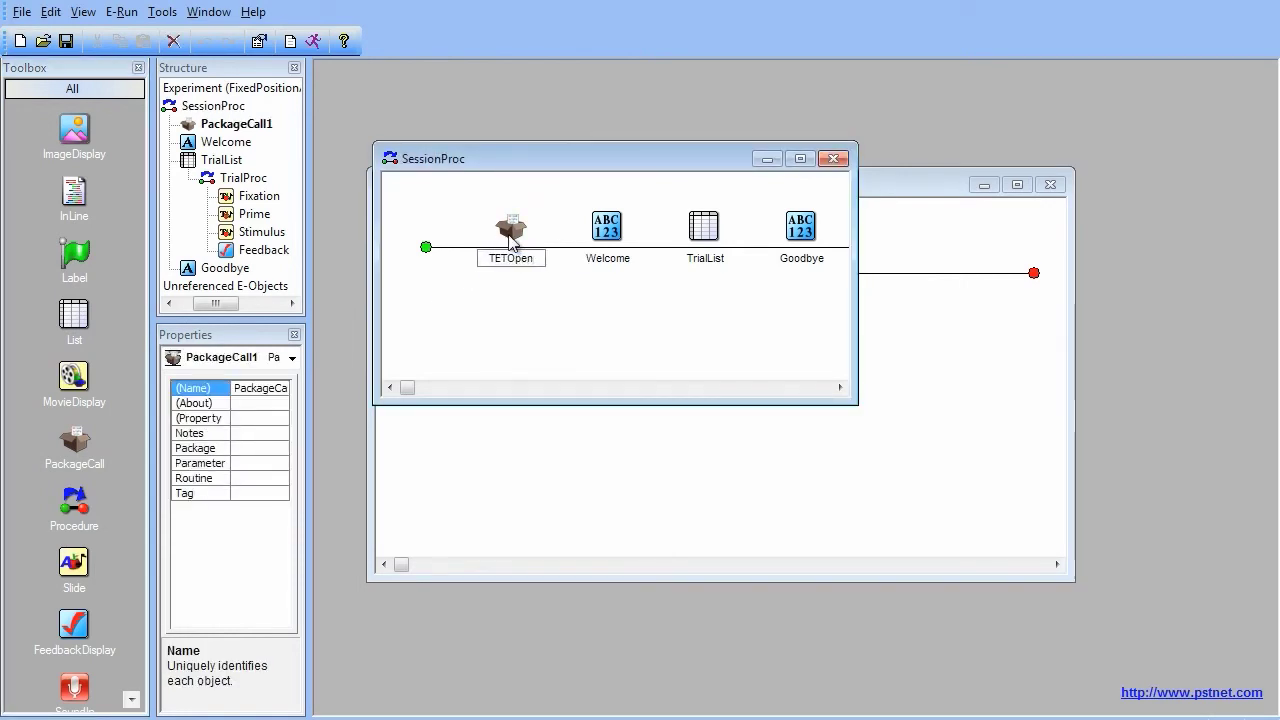
pyautogui.click(510, 290)
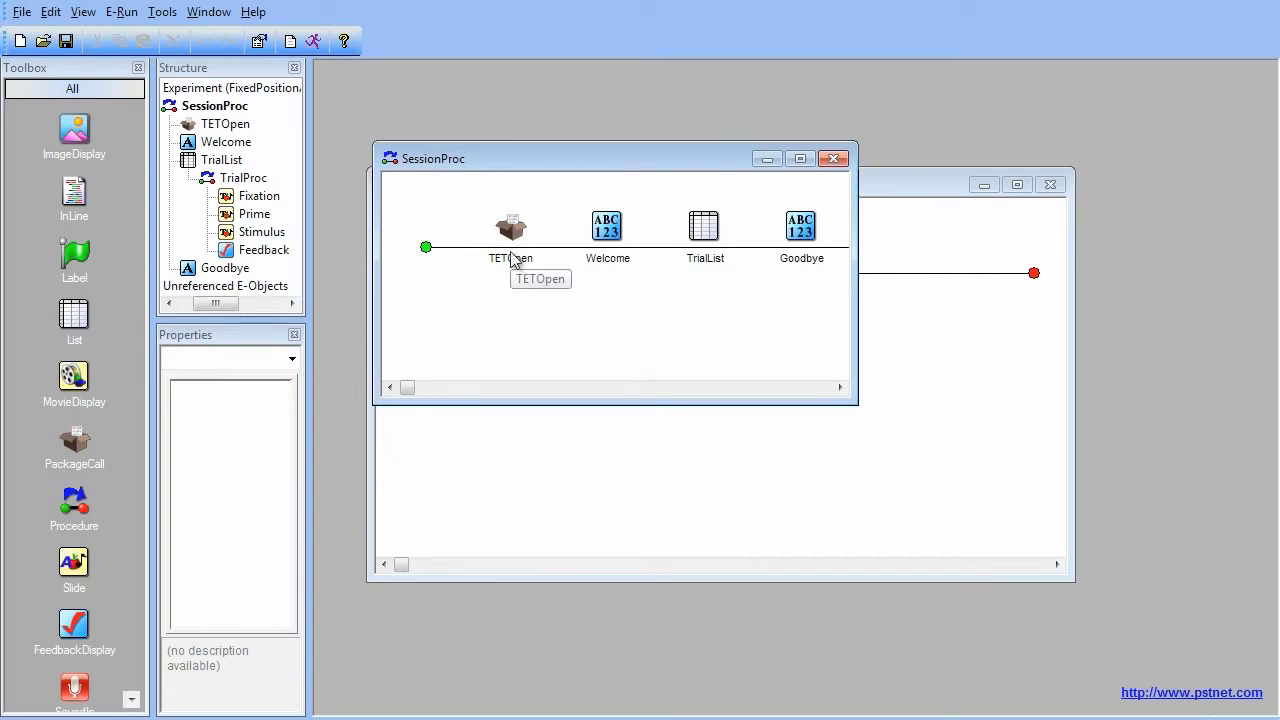
pyautogui.doubleClick(510, 237)
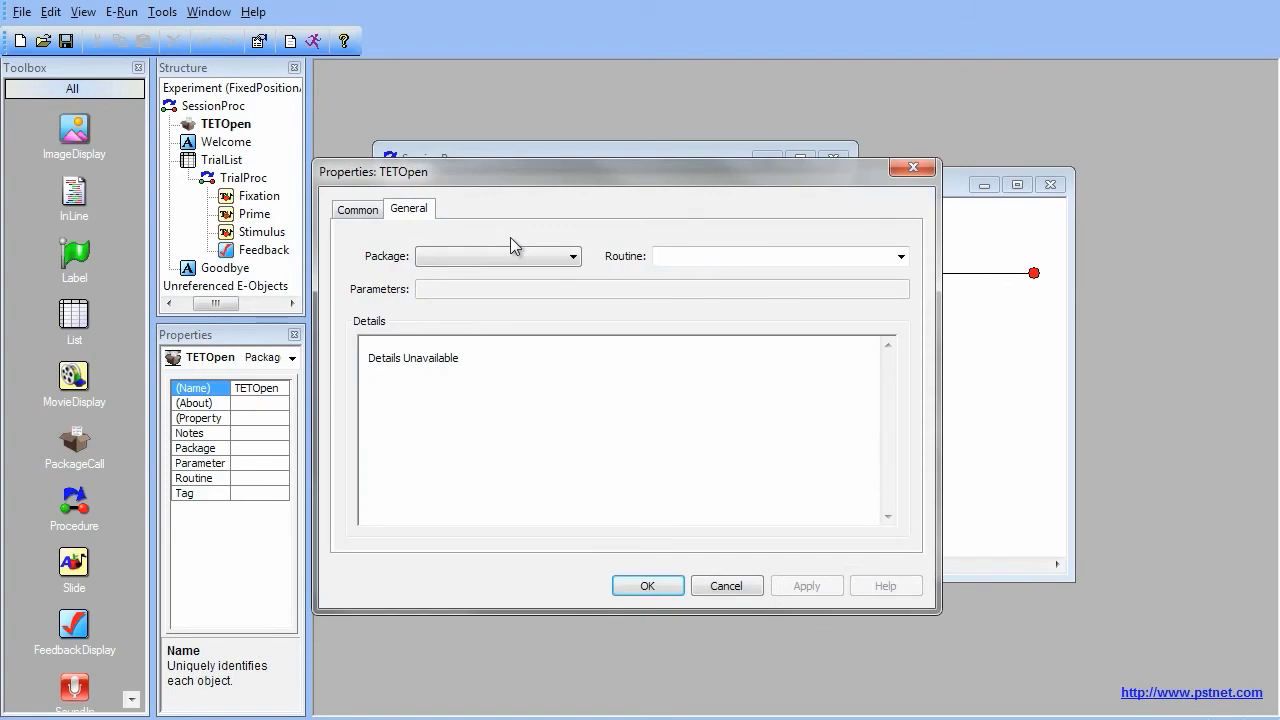
# Set TETOpen to Package TET with Routine Open and confirm
pyautogui.click(440, 258)
pyautogui.click(439, 273)
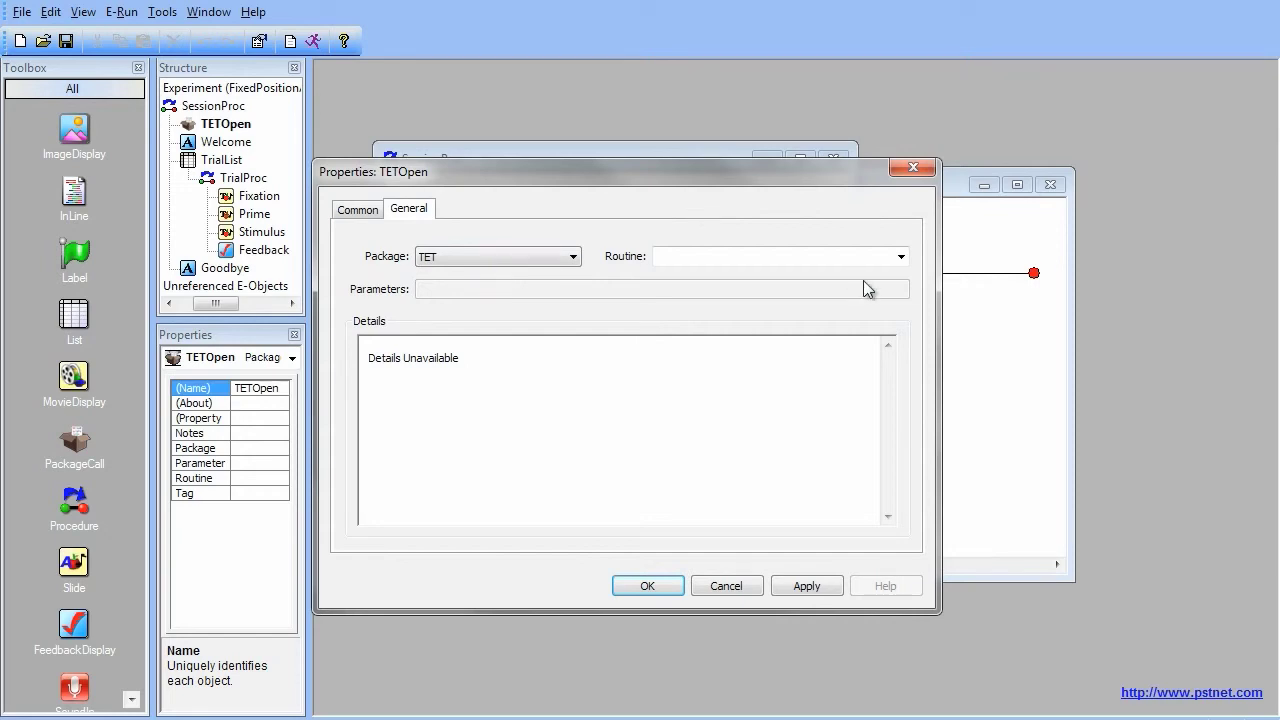
pyautogui.click(900, 257)
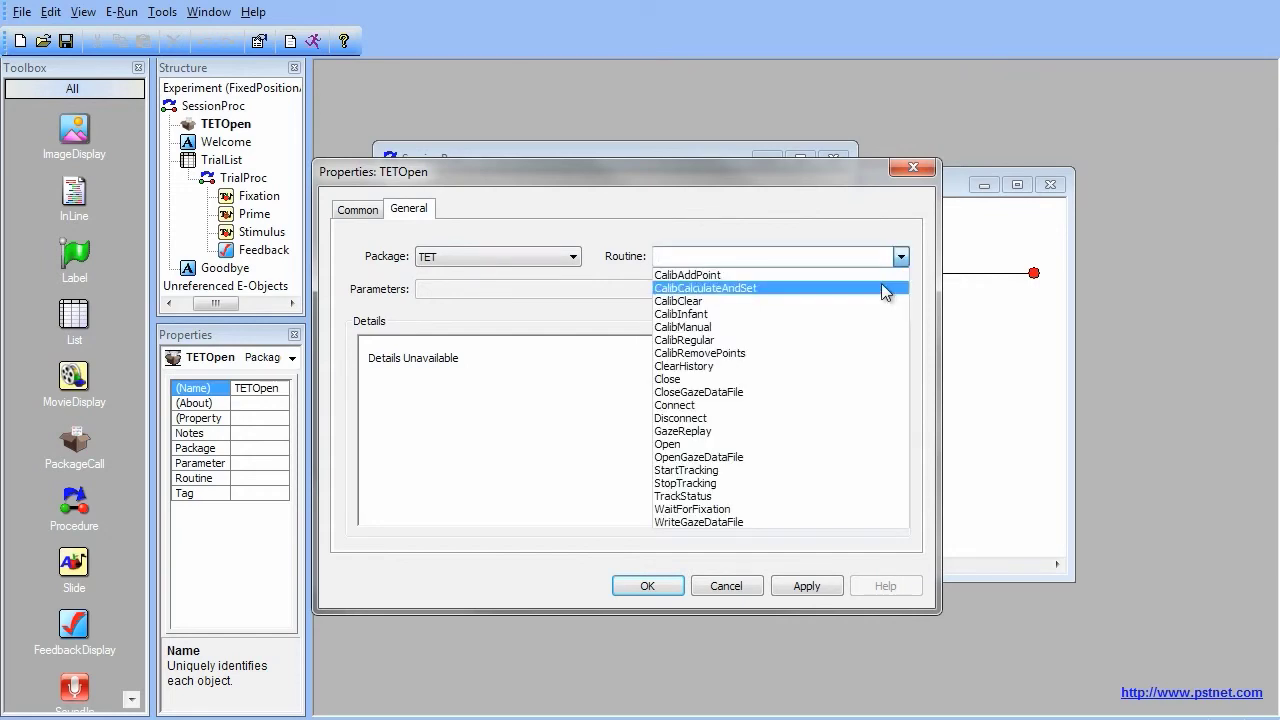
pyautogui.click(826, 445)
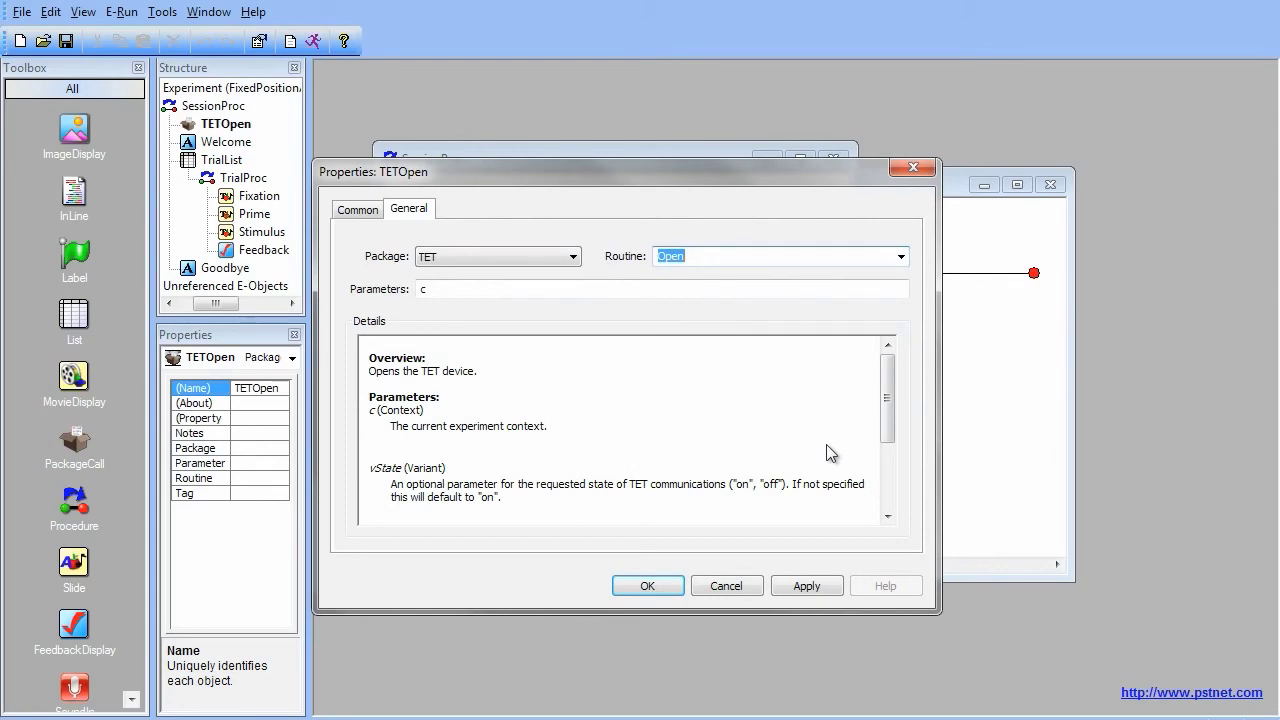
pyautogui.click(647, 587)
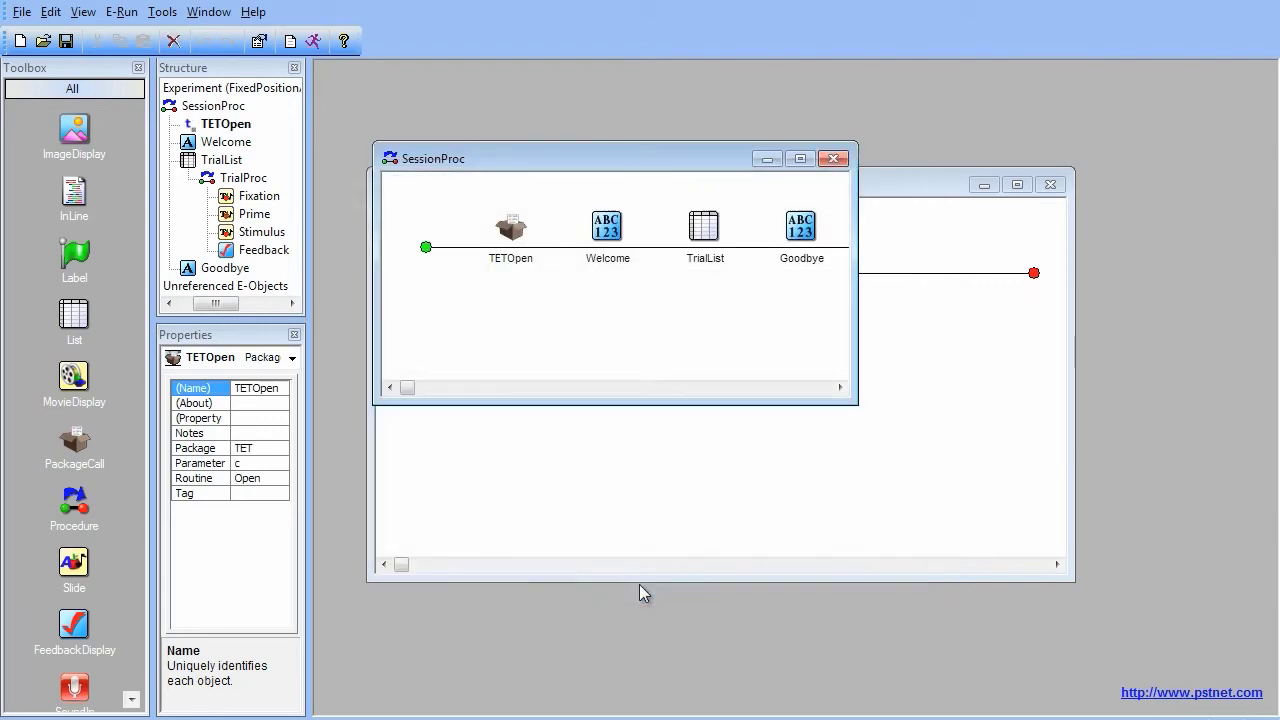
pyautogui.click(521, 330)
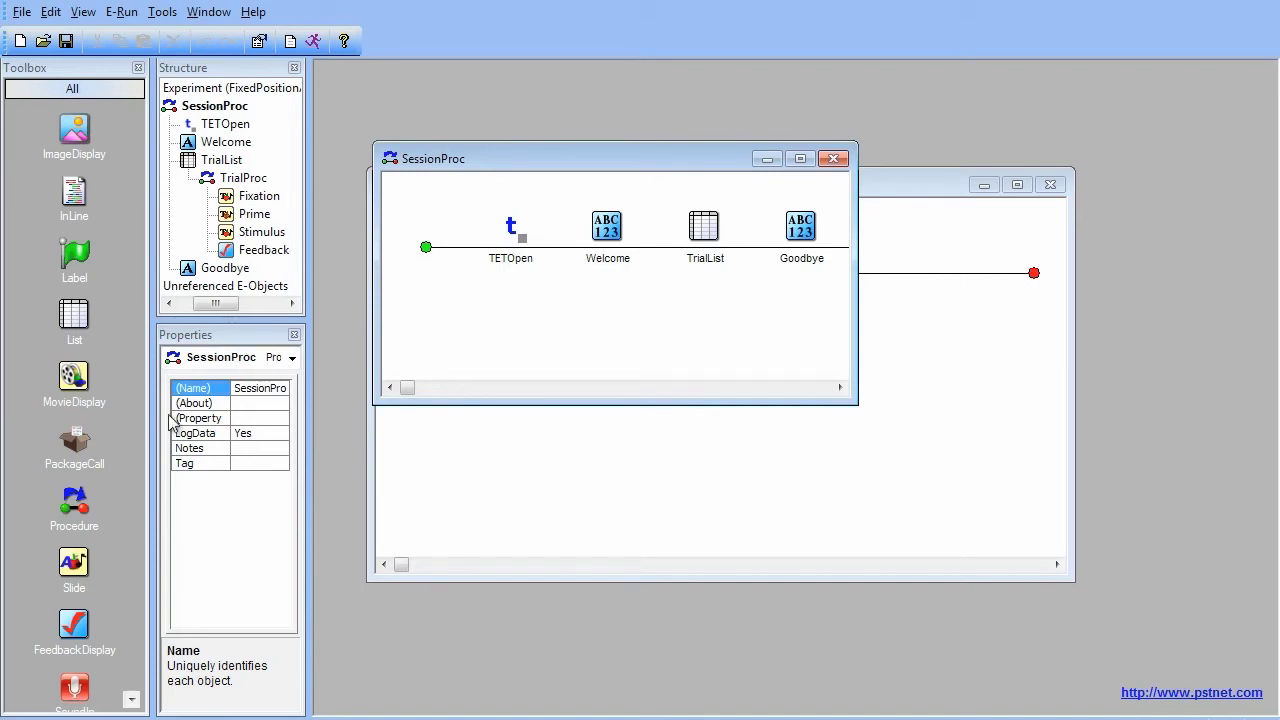
# Add a PackageCall after Goodbye at the end of SessionProc and name it TETClose
pyautogui.moveTo(83, 453); pyautogui.dragTo(817, 296)
pyautogui.click(840, 387)
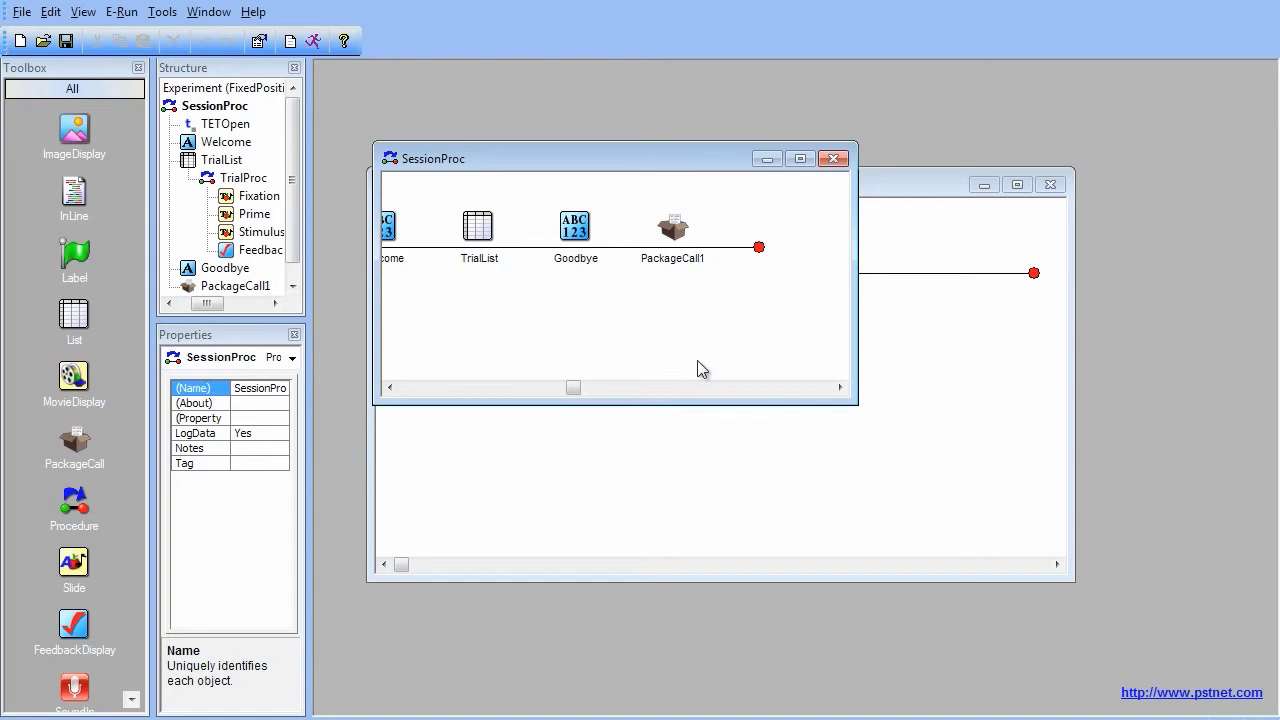
pyautogui.click(673, 238)
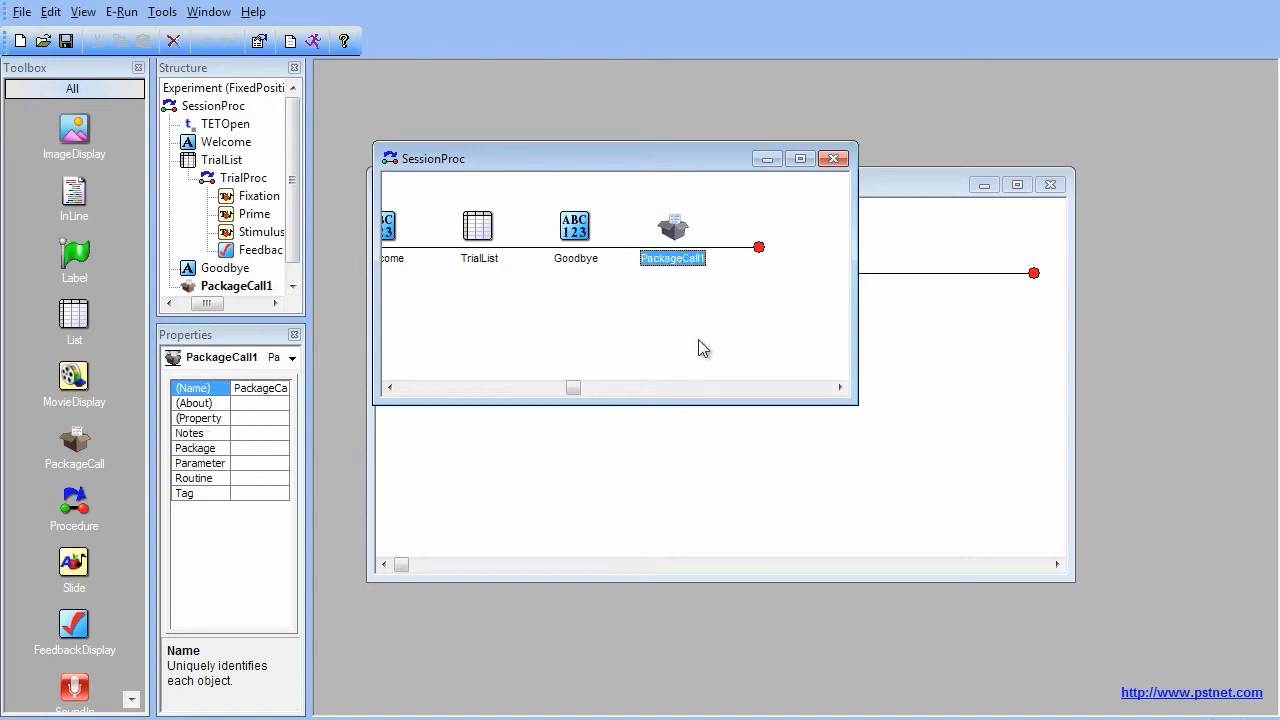
pyautogui.write('TET')
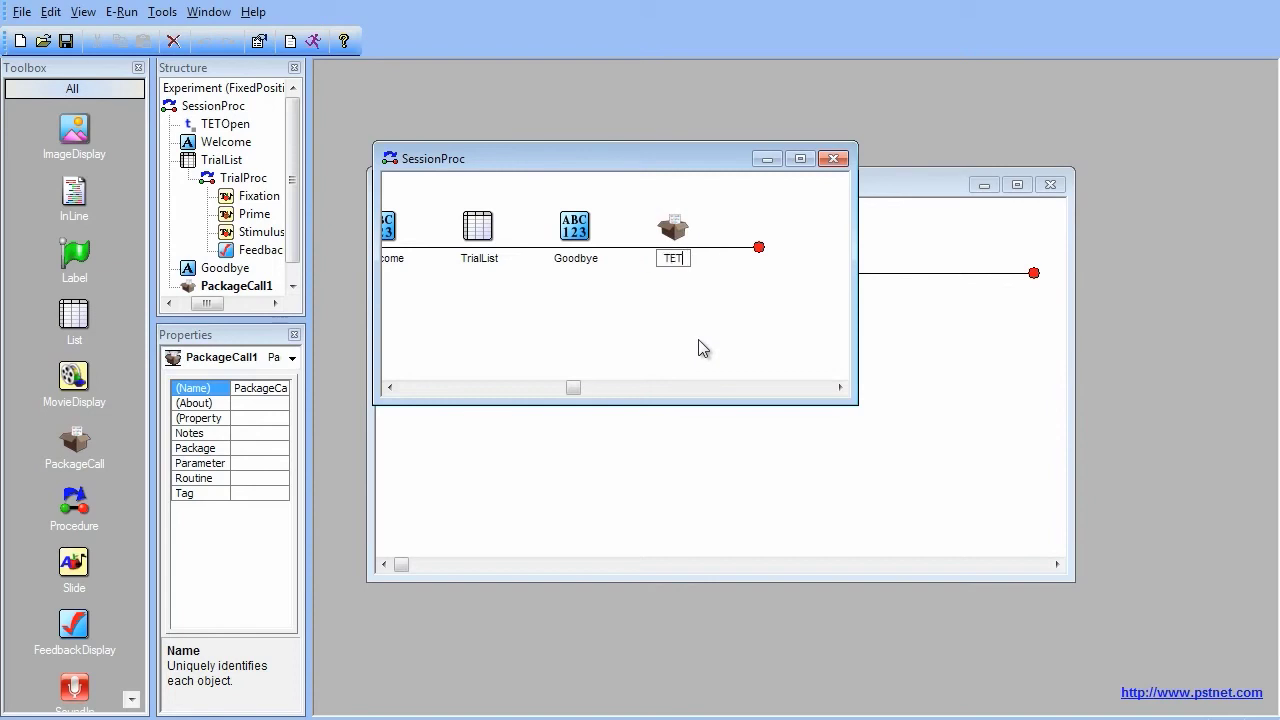
pyautogui.write('Close')
# Set TETClose to Package TET with Routine Close and confirm
pyautogui.doubleClick(670, 228)
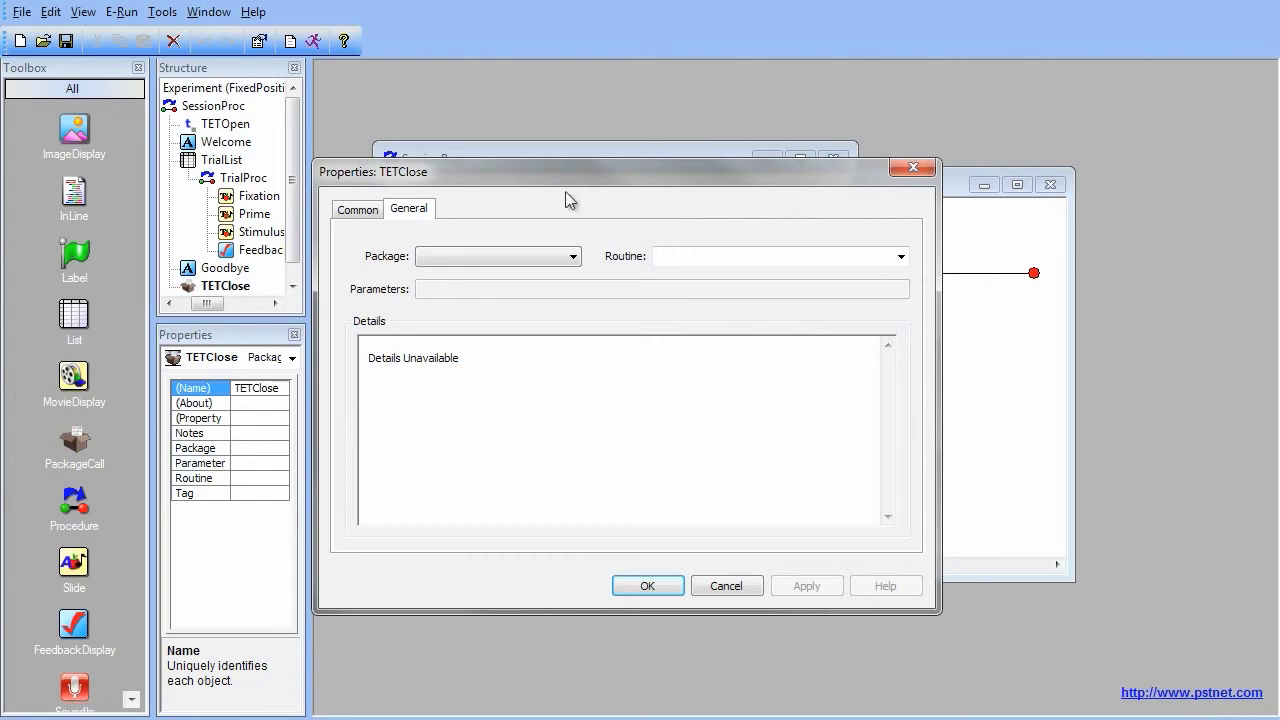
pyautogui.click(513, 257)
pyautogui.click(511, 271)
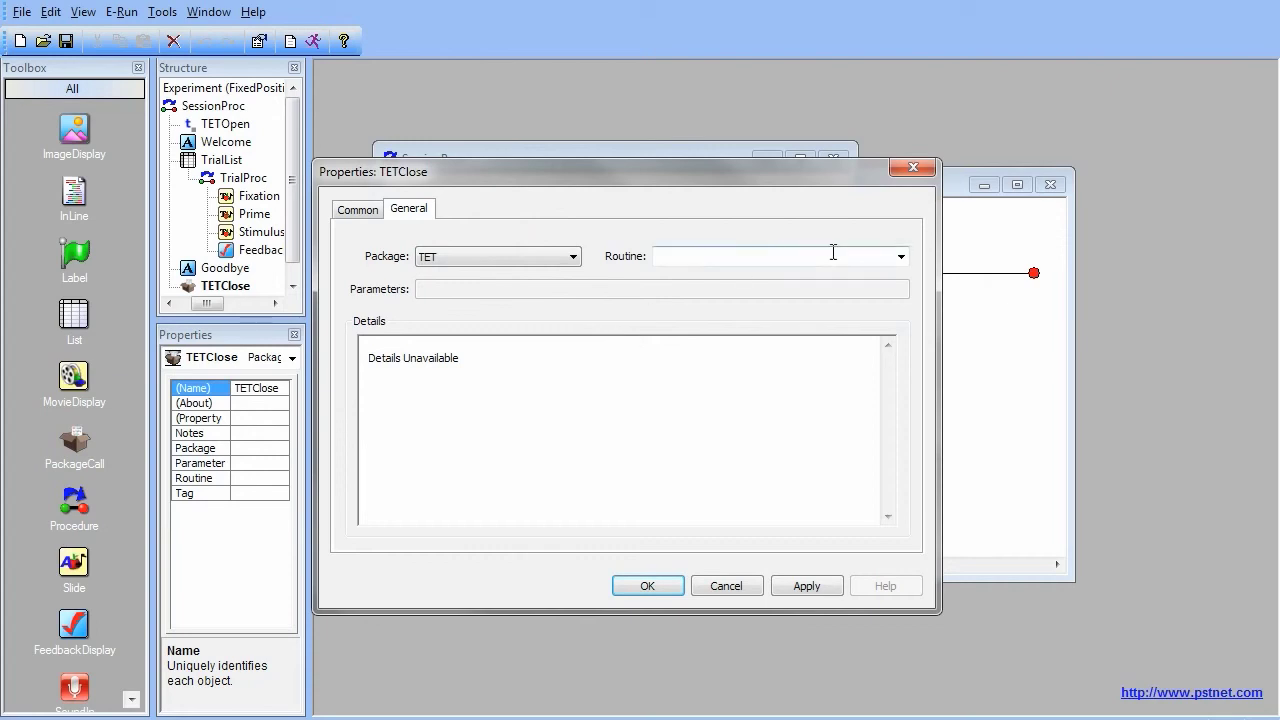
pyautogui.click(901, 257)
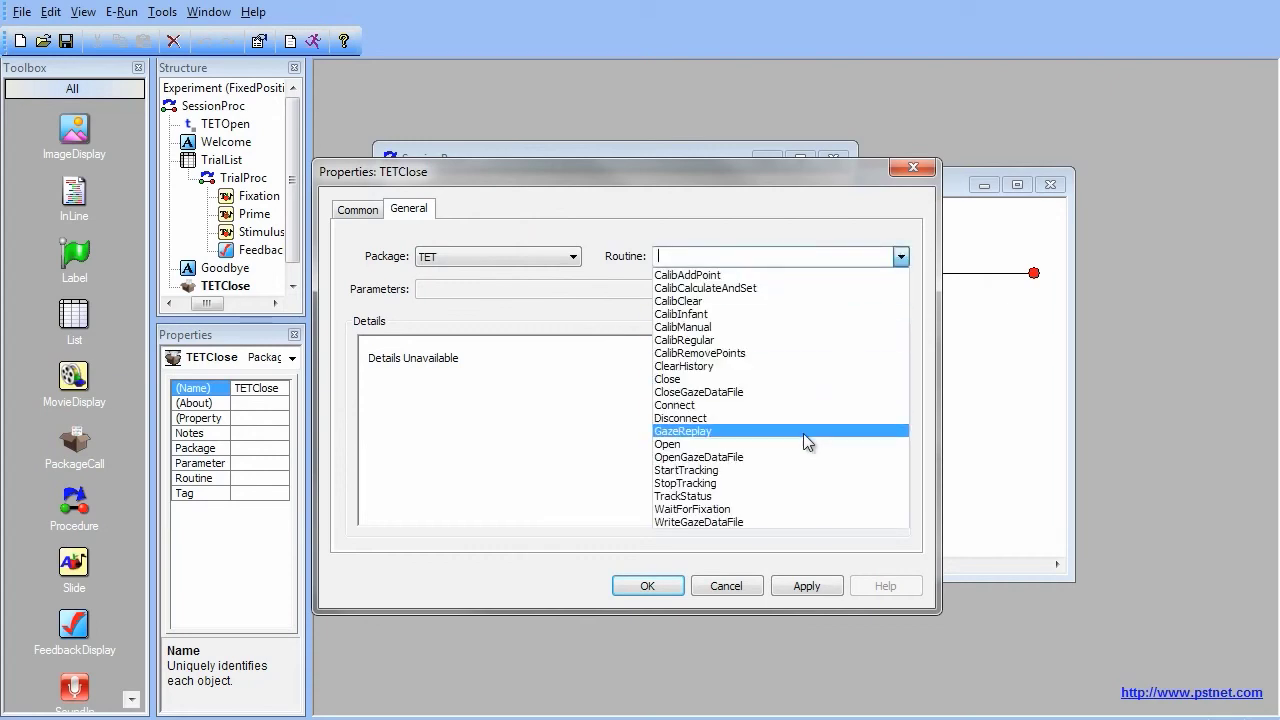
pyautogui.click(814, 378)
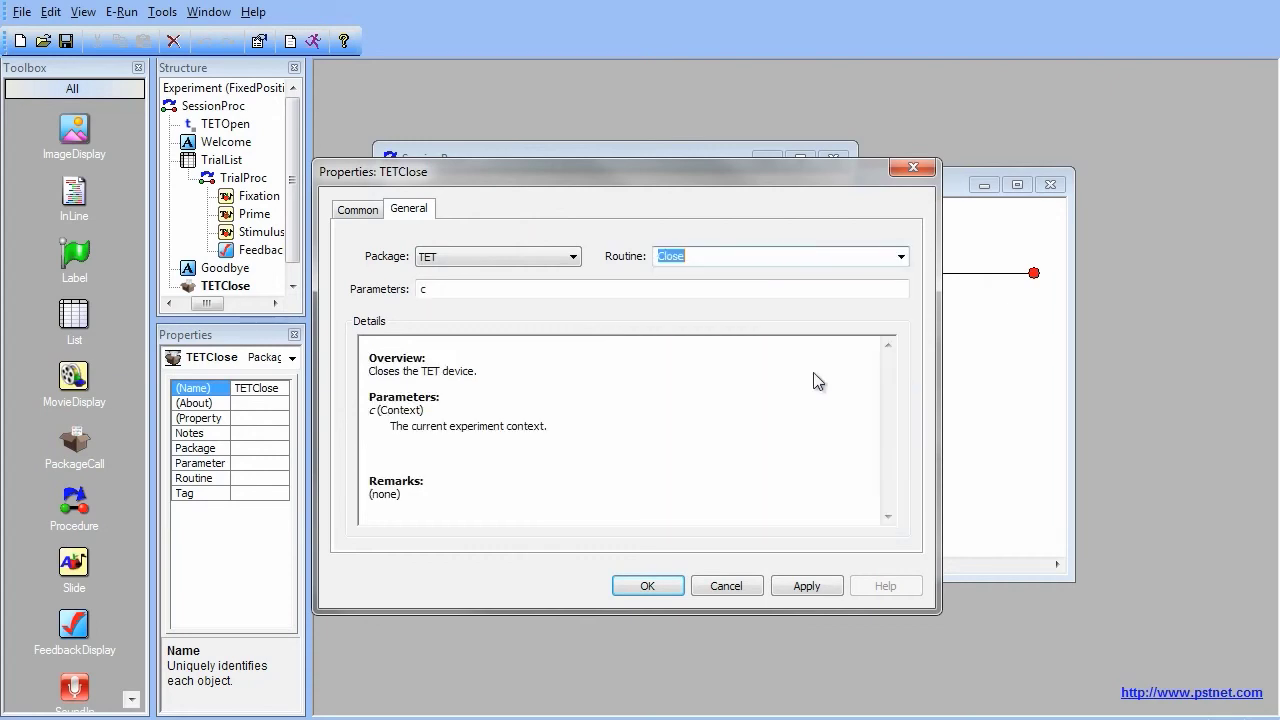
pyautogui.click(648, 586)
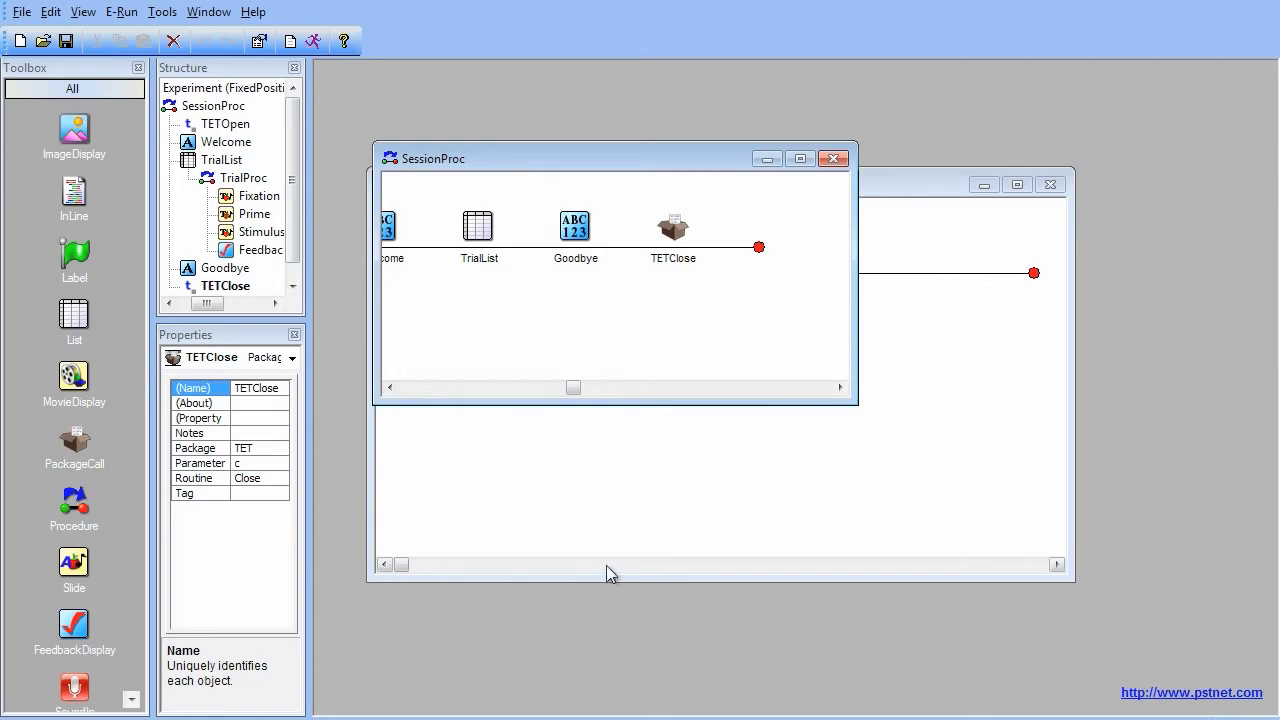
pyautogui.click(647, 333)
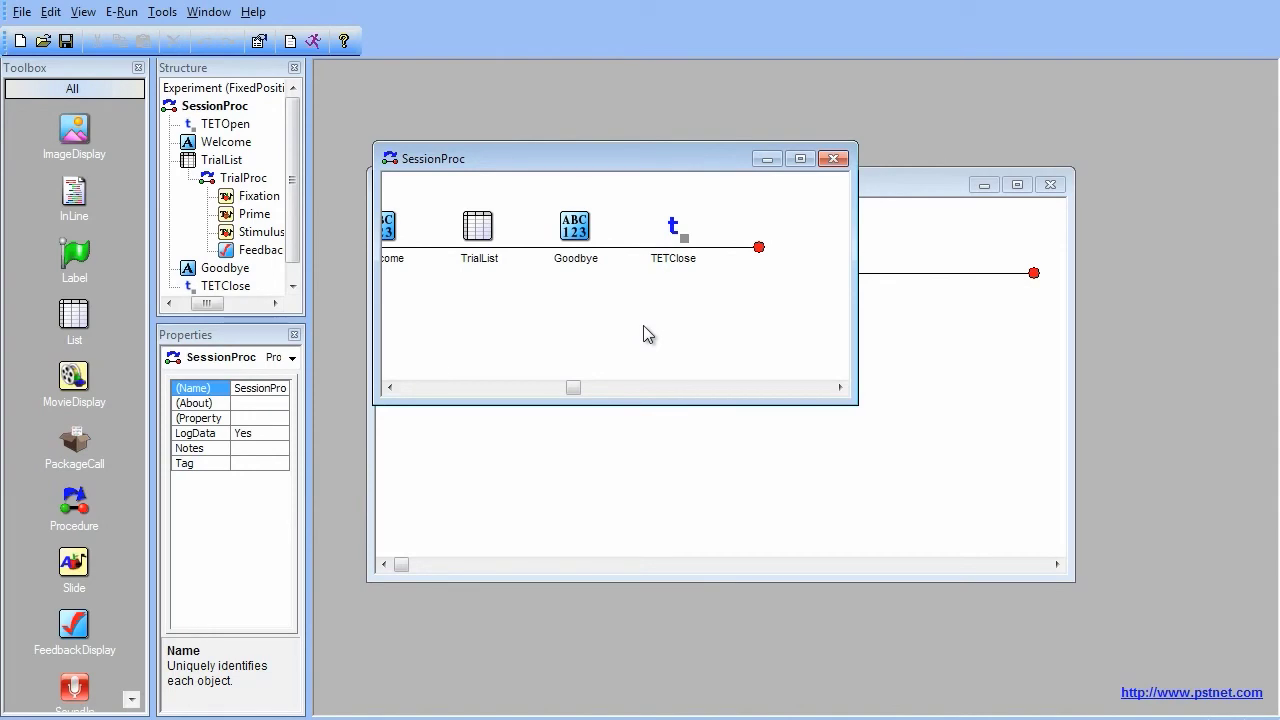
# Add a PackageCall named TETStartTracking before Fixation at the start of TrialProc
pyautogui.click(832, 160)
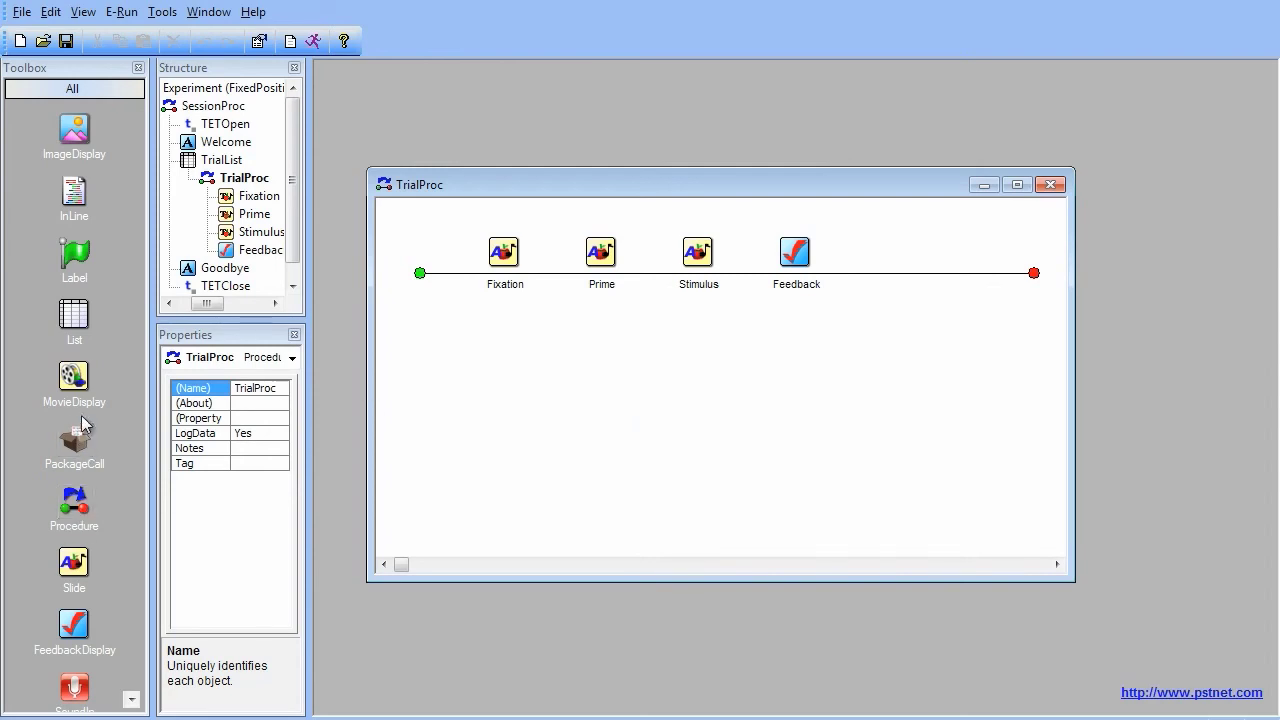
pyautogui.moveTo(75, 442); pyautogui.dragTo(452, 345)
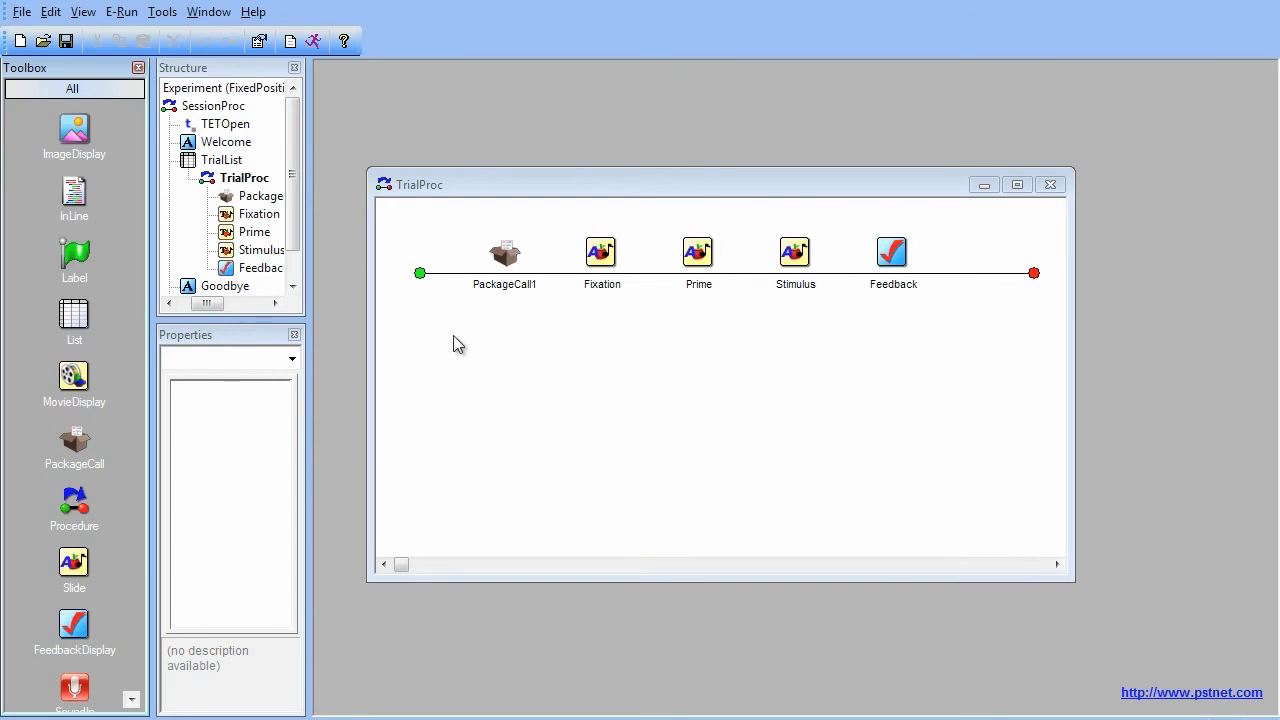
pyautogui.click(504, 284)
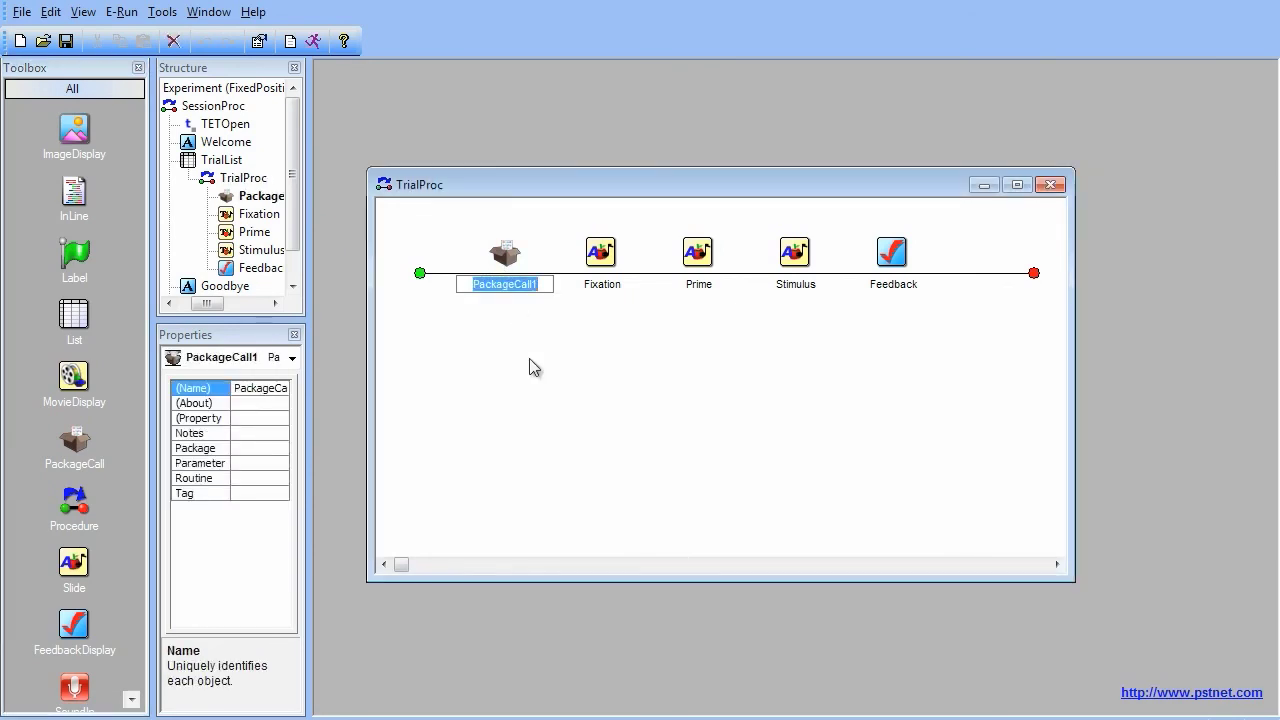
pyautogui.write('TETStart')
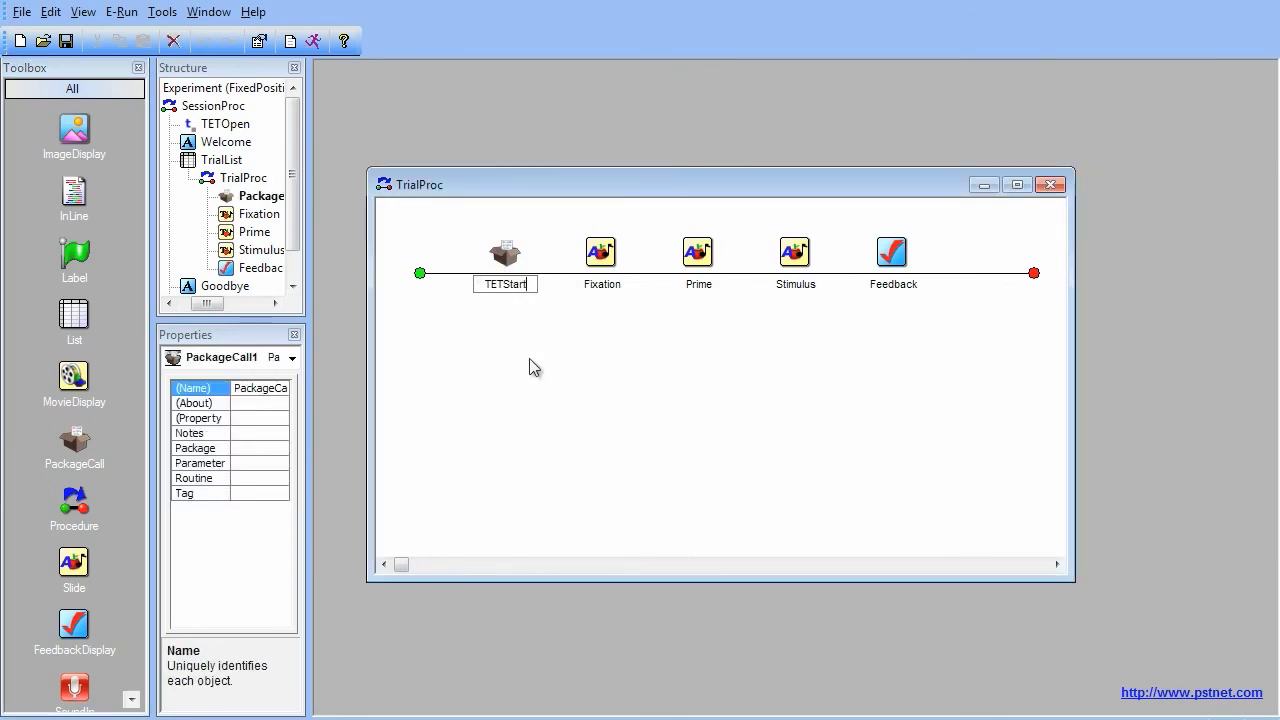
pyautogui.write('Tracking')
# Set TETStartTracking to Package TET with Routine StartTracking and confirm
pyautogui.doubleClick(514, 260)
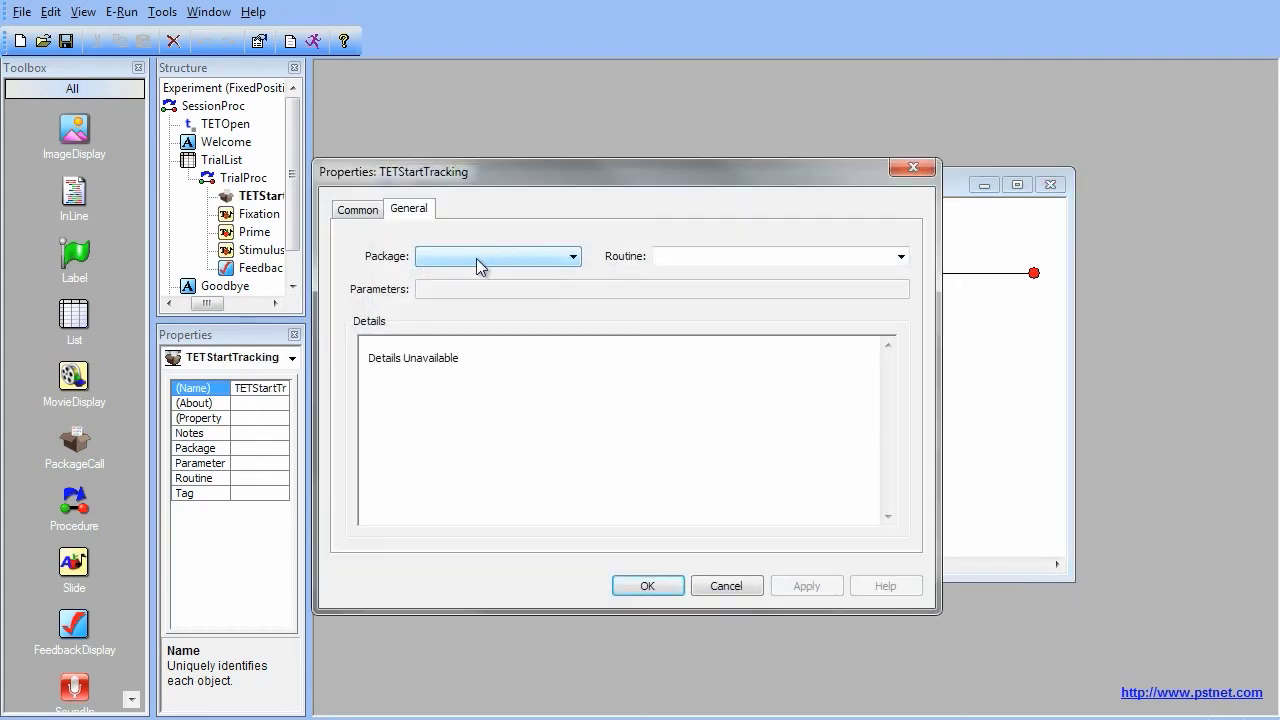
pyautogui.click(470, 258)
pyautogui.click(469, 272)
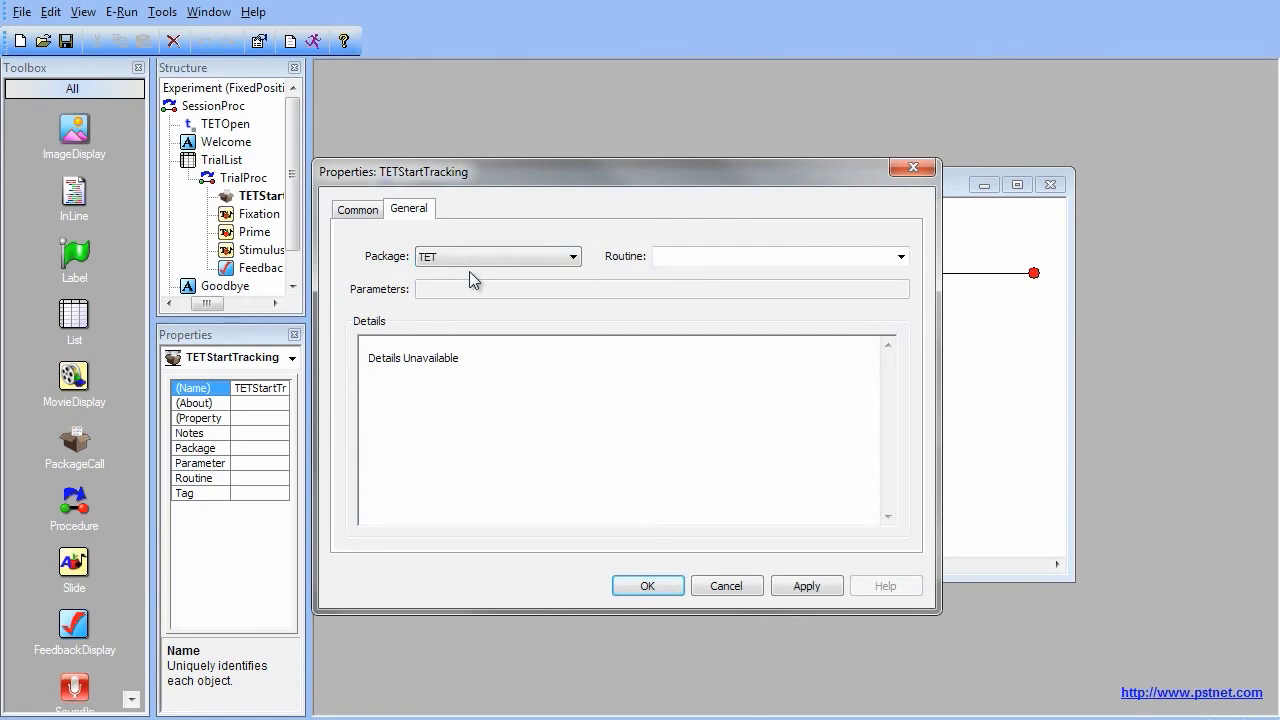
pyautogui.click(901, 257)
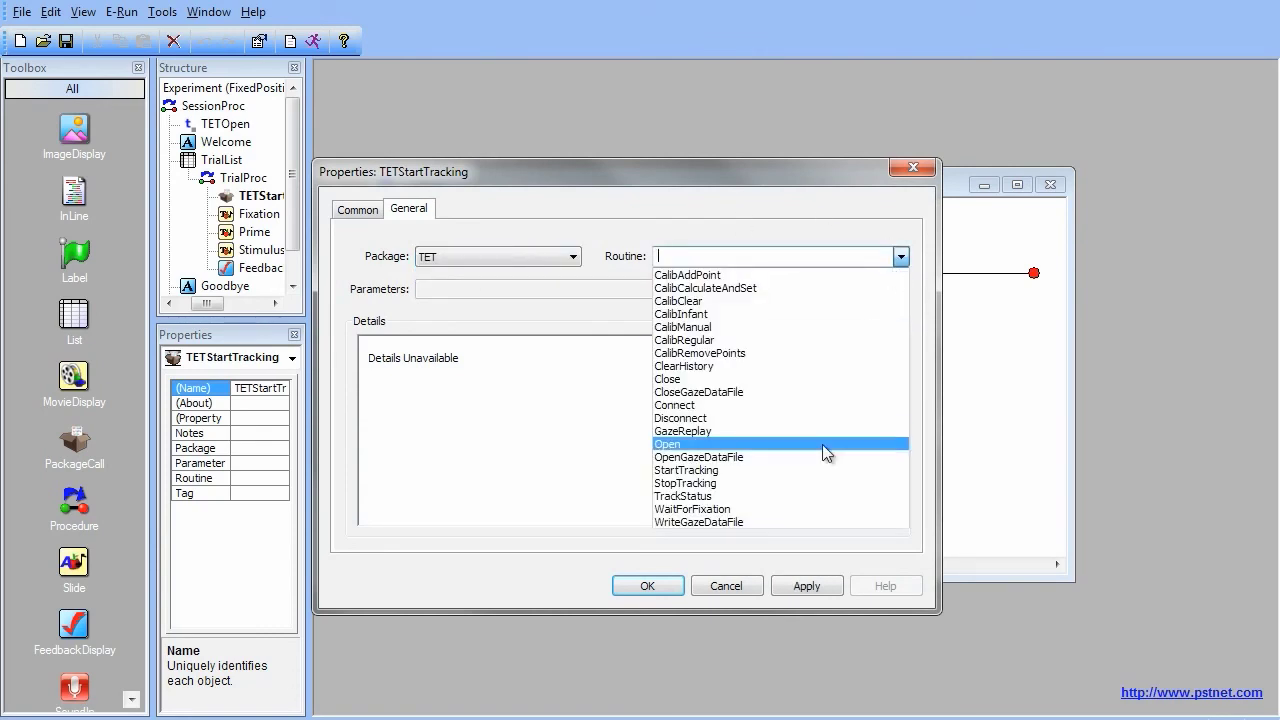
pyautogui.click(815, 470)
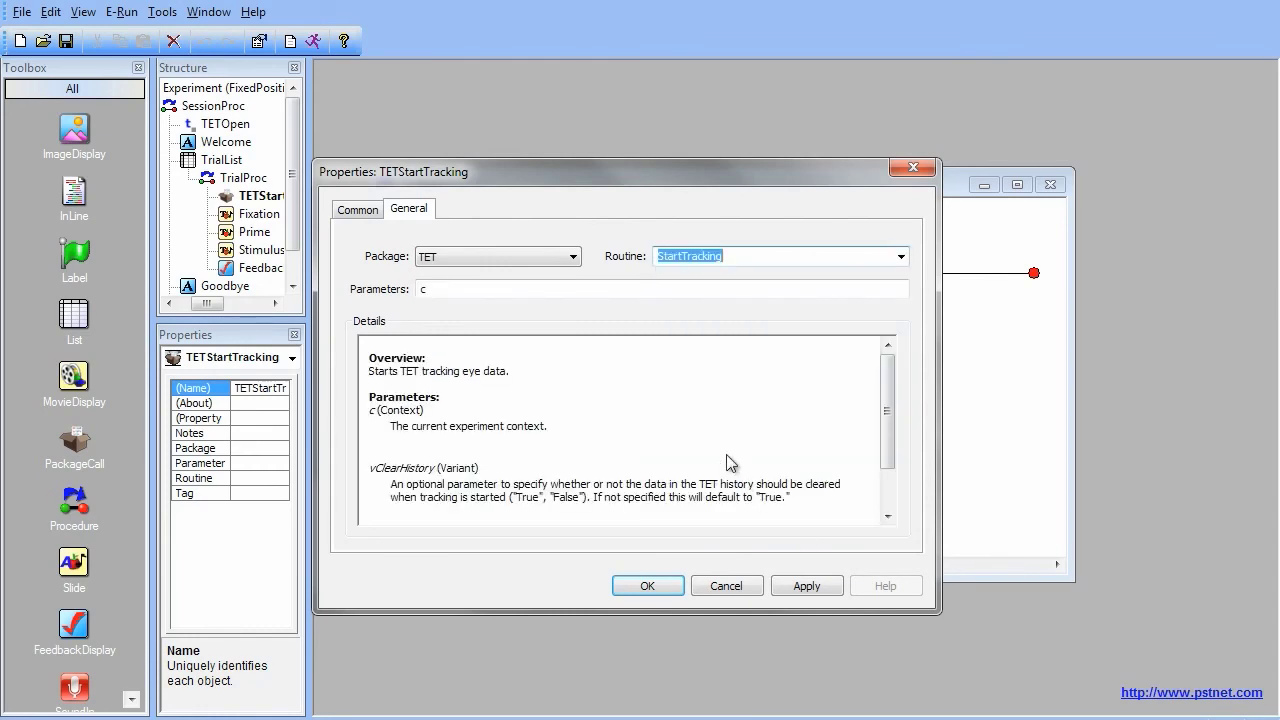
pyautogui.click(648, 586)
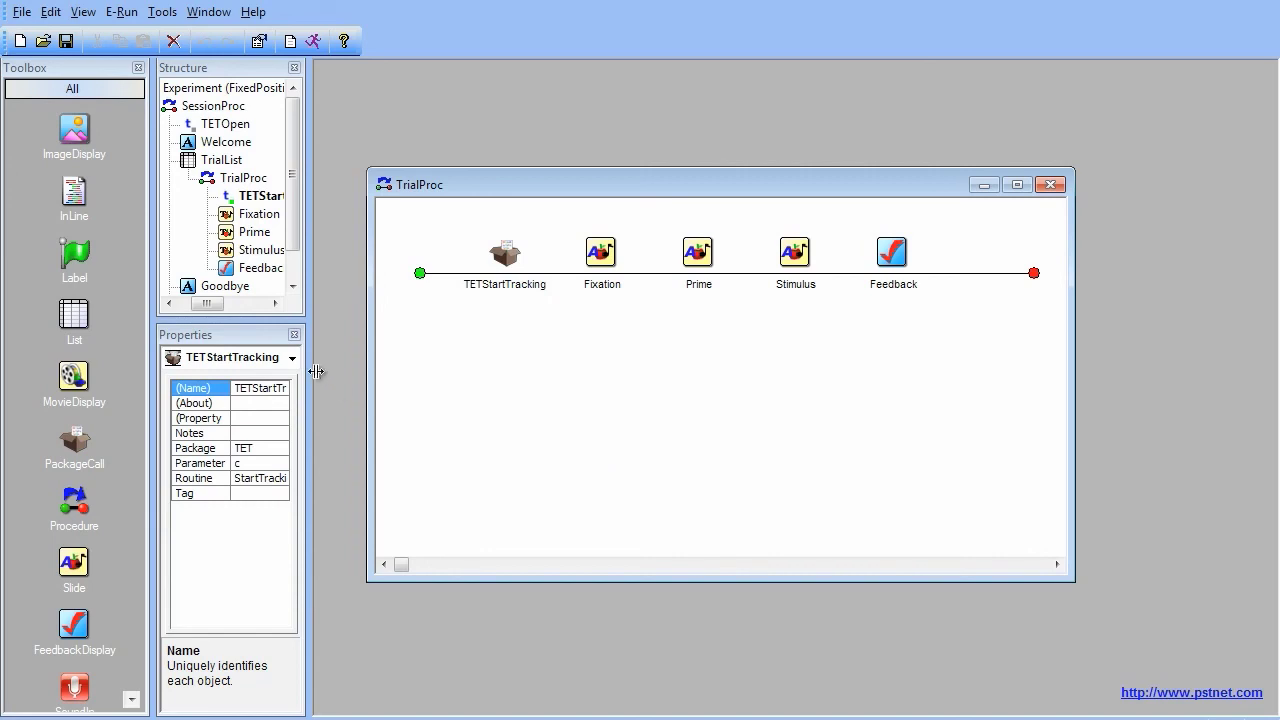
# Add a PackageCall named TETStopTracking after Feedback in TrialProc
pyautogui.moveTo(75, 450)
pyautogui.mouseDown()
pyautogui.moveTo(477, 357)
pyautogui.moveTo(937, 281)
pyautogui.mouseUp()
pyautogui.click(994, 258)
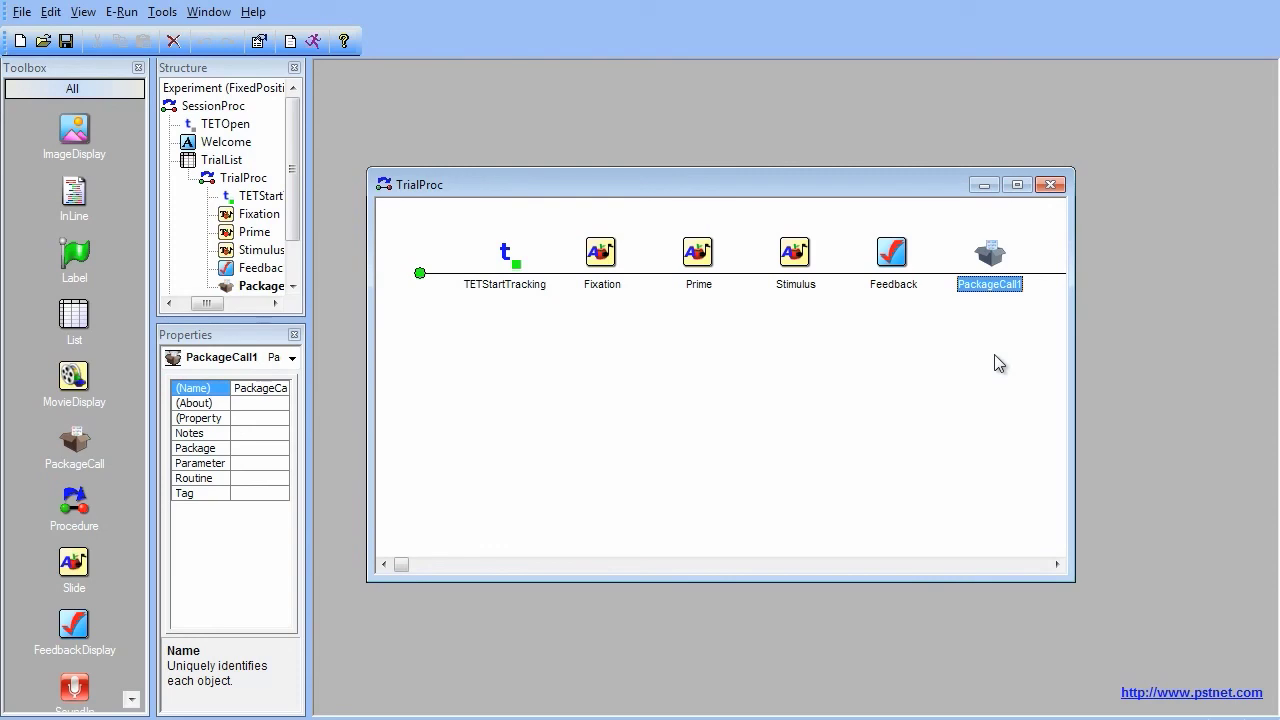
pyautogui.write('TETSt')
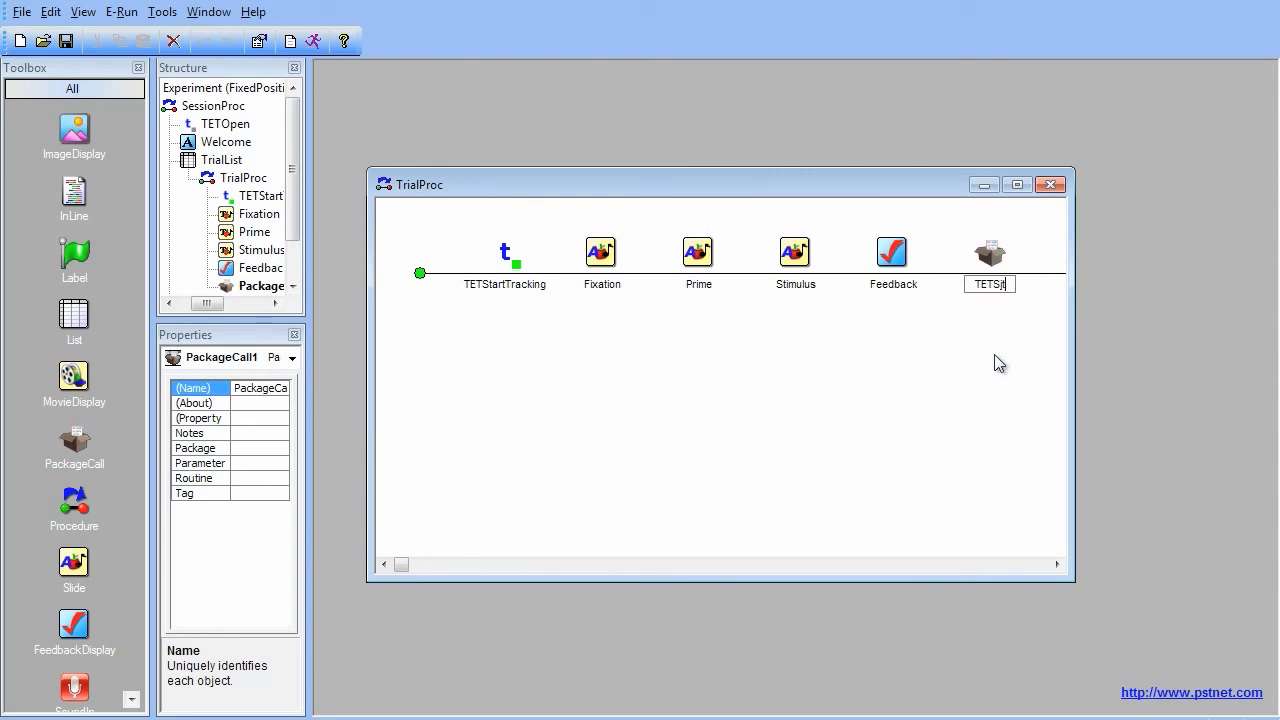
pyautogui.write('opTracking')
# Set TETStopTracking to Package TET with Routine StopTracking and confirm
pyautogui.doubleClick(994, 268)
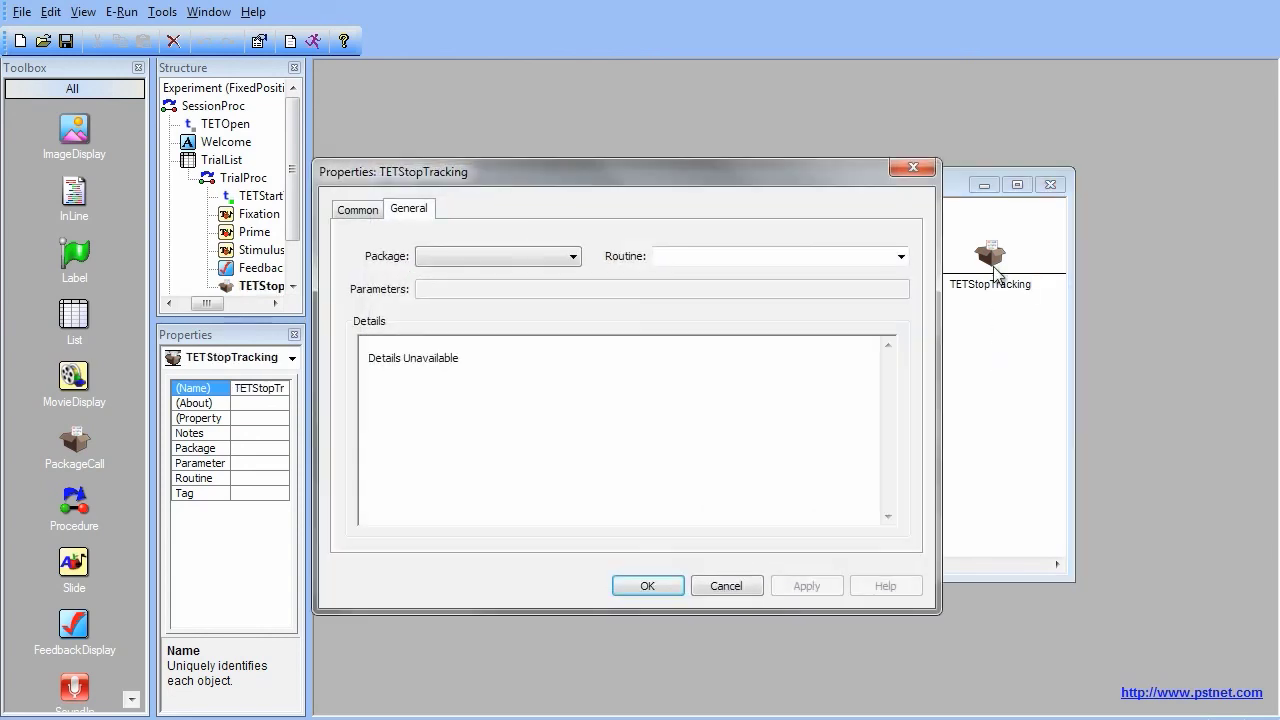
pyautogui.click(563, 257)
pyautogui.click(558, 274)
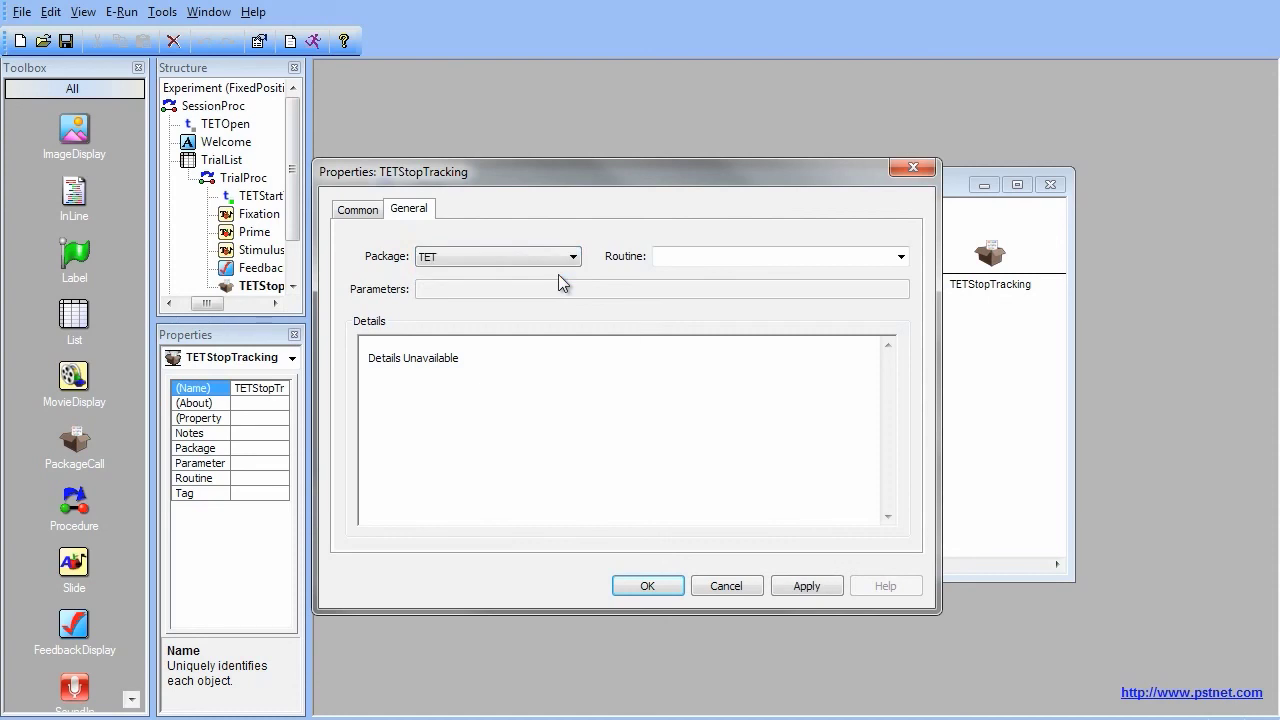
pyautogui.click(900, 257)
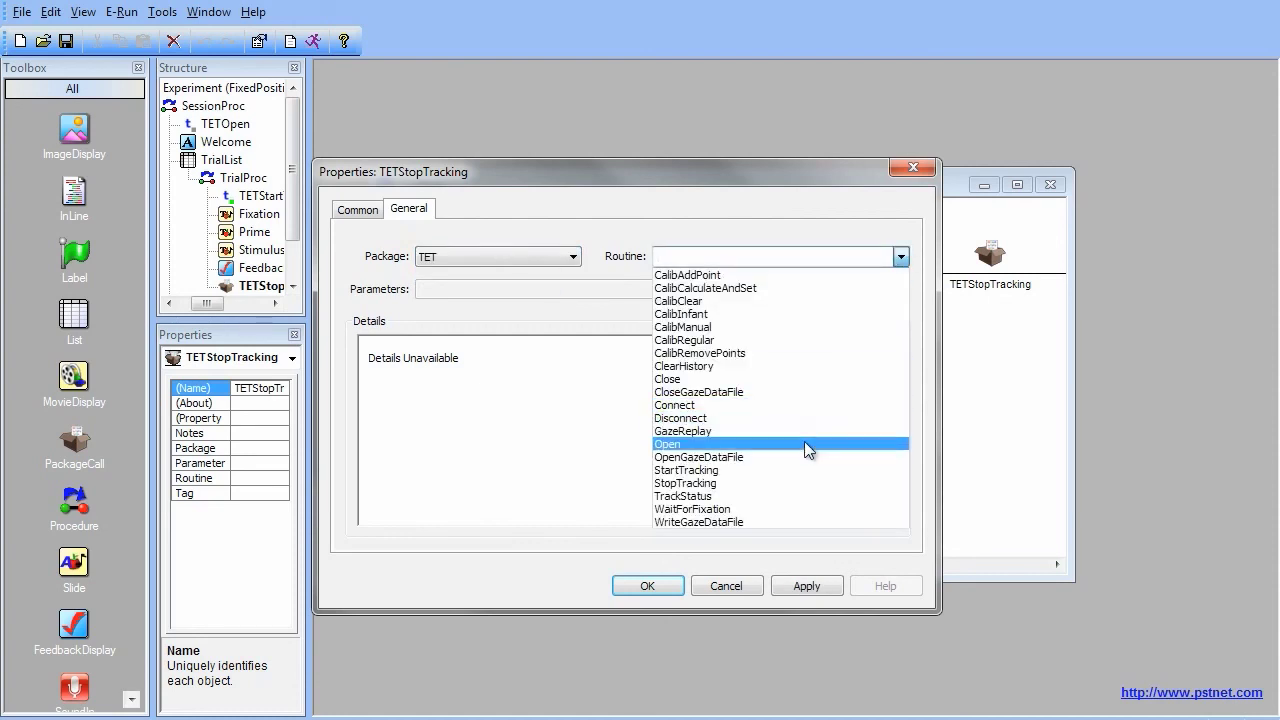
pyautogui.click(791, 482)
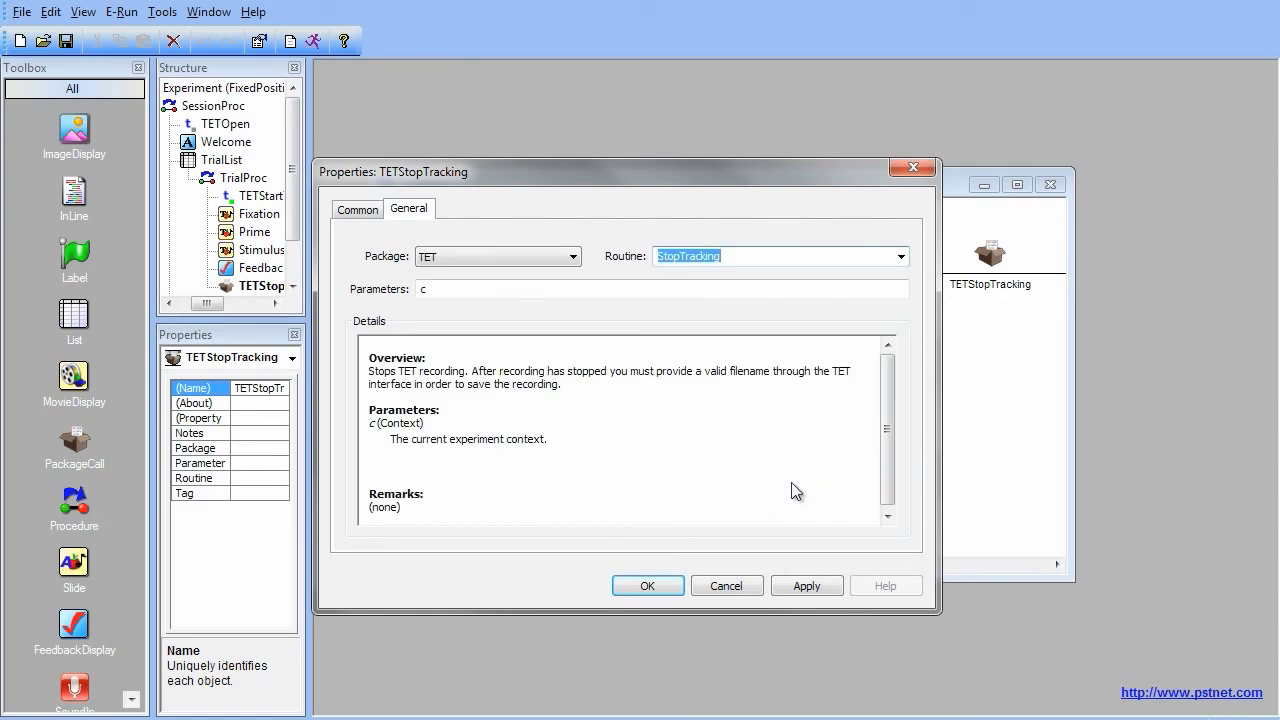
pyautogui.click(647, 586)
pyautogui.click(660, 498)
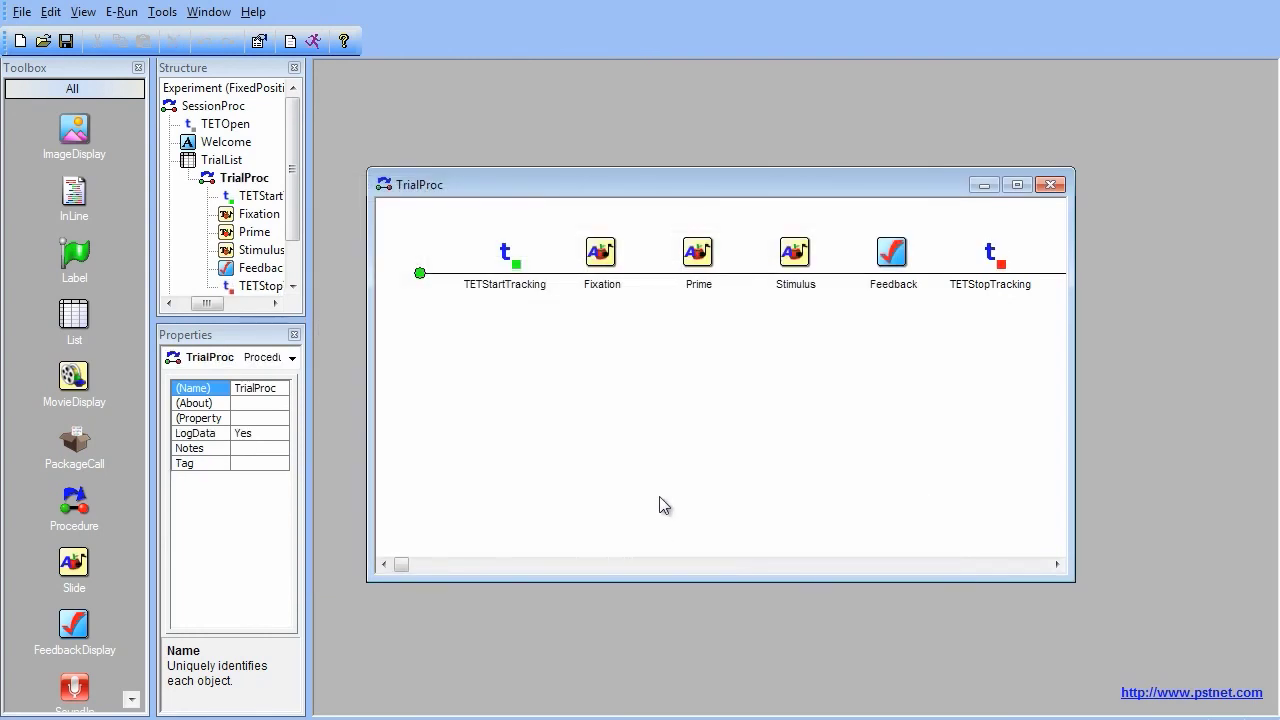